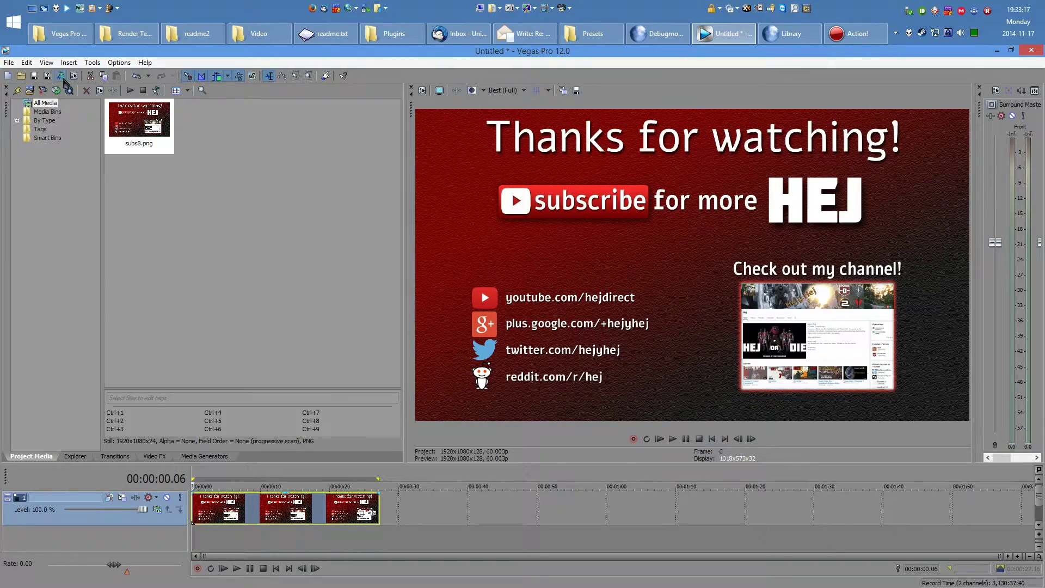
# Choose the MainConcept AVC/AAC 'Hej HD' render template and open its customisation settings.
pyautogui.click(61, 75)
pyautogui.click(394, 289)
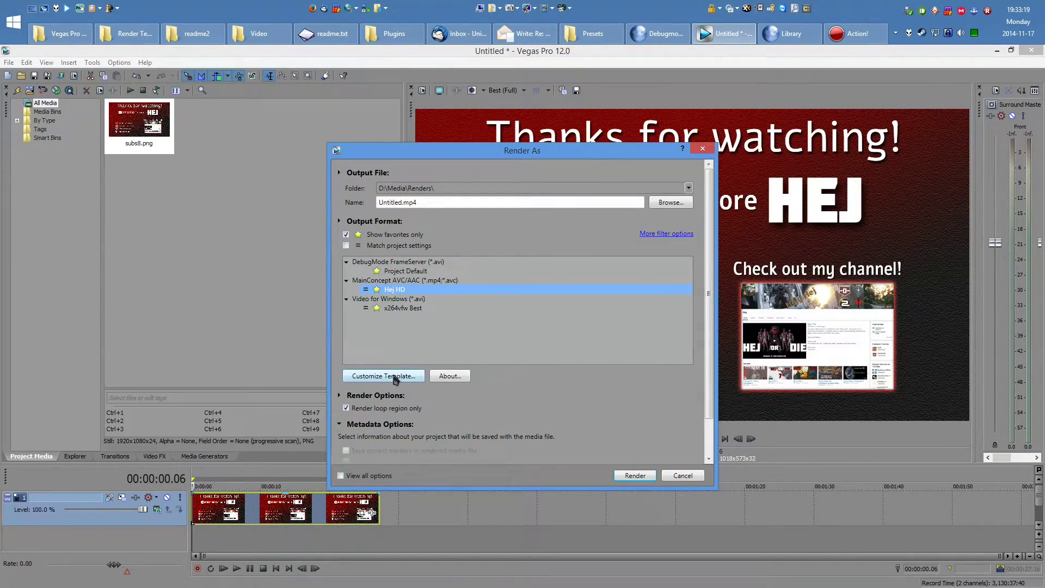
pyautogui.click(394, 377)
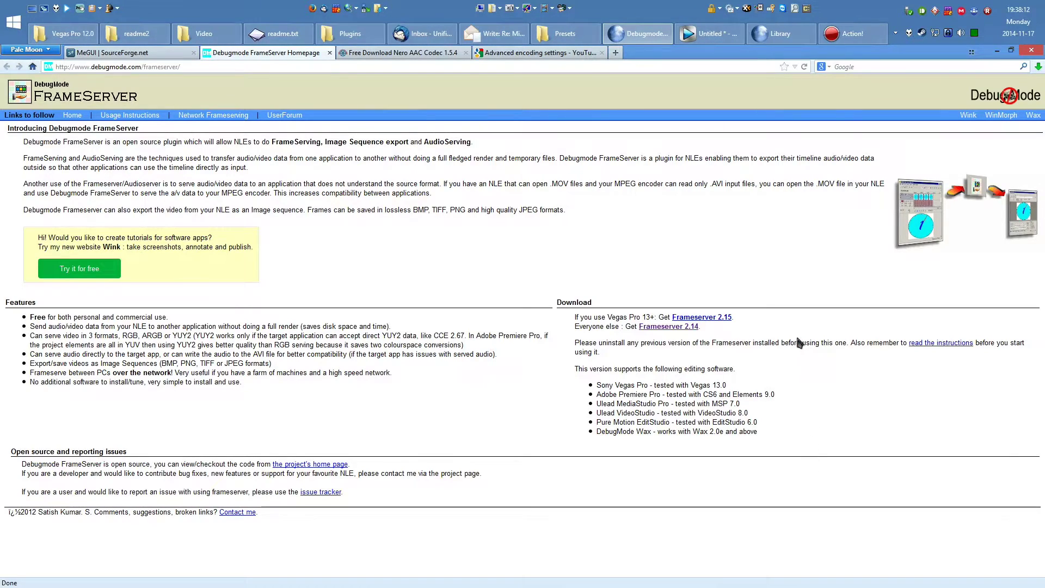
# Include the Sony Vegas (64-bit) plug-in in FrameServer setup and advance to the install-location page.
pyautogui.moveTo(580, 326); pyautogui.dragTo(724, 330)
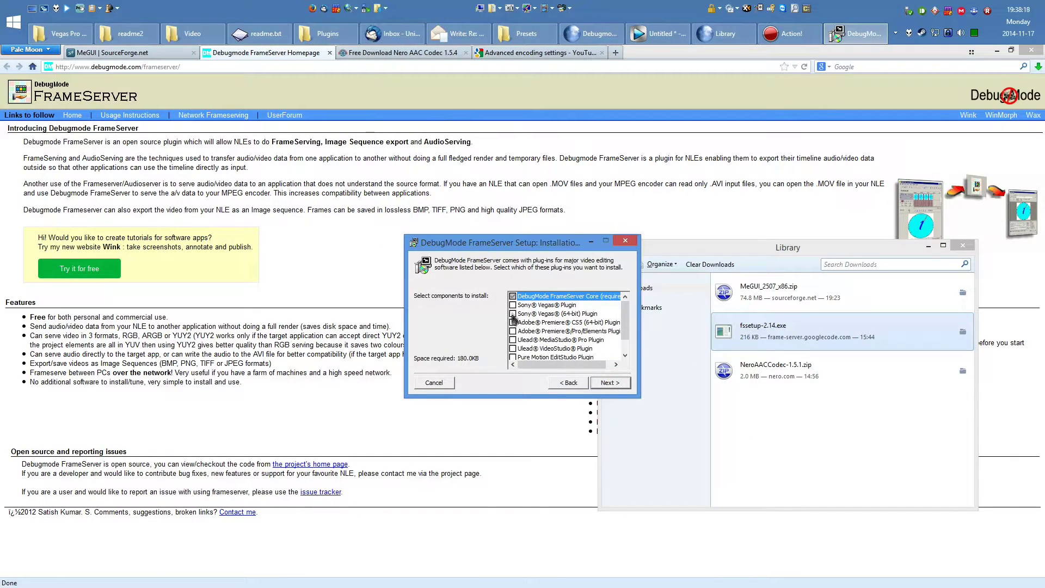
pyautogui.click(512, 314)
pyautogui.press('Return')
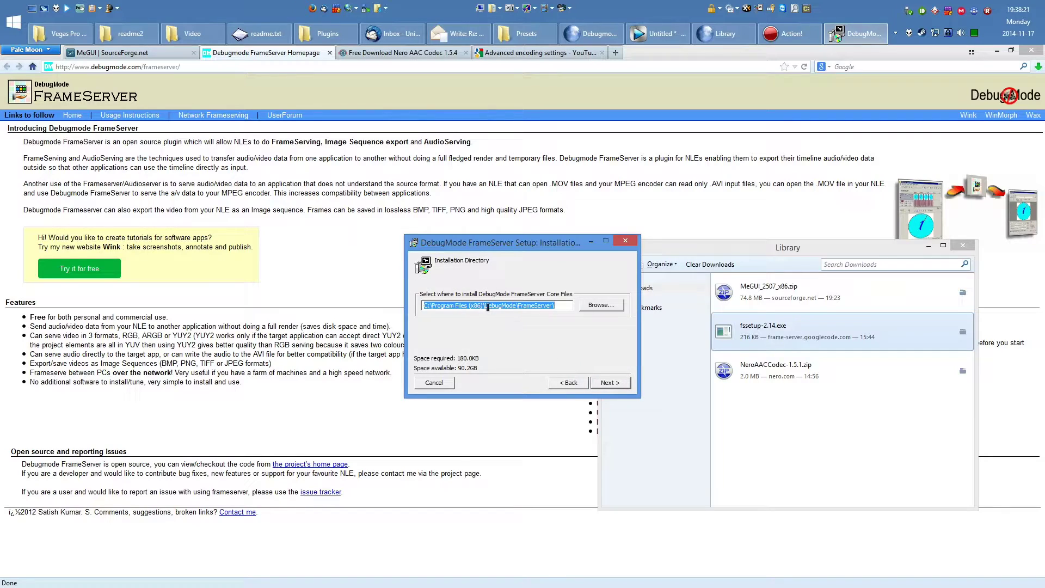
# Copy the C:\Program Files\Sony\Vegas Pro 12.0 folder path from Explorer, then close Explorer.
pyautogui.moveTo(469, 303); pyautogui.dragTo(545, 307)
pyautogui.hotkey('alt', 'Tab')
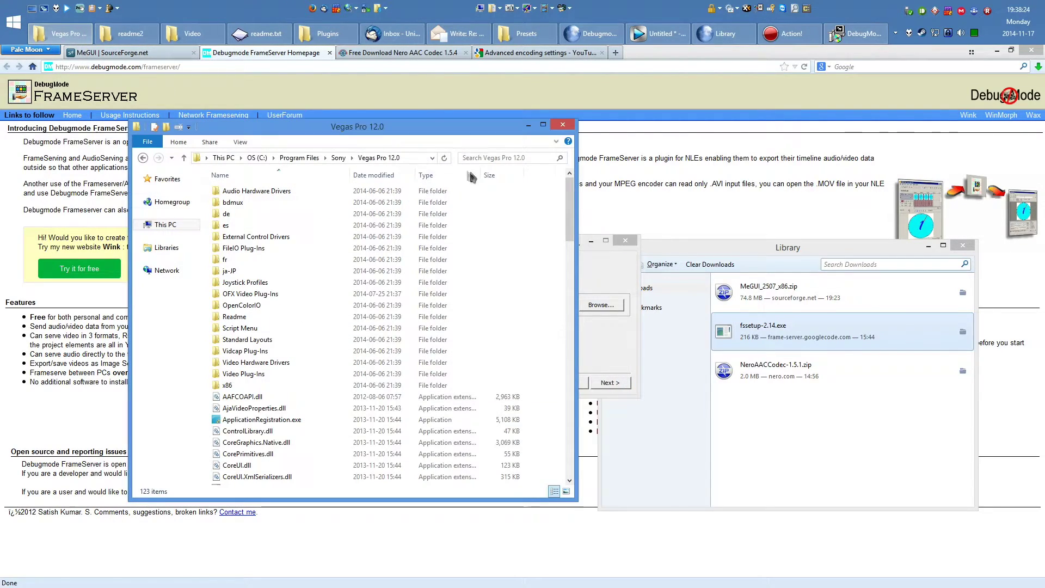
pyautogui.click(395, 159)
pyautogui.hotkey('ctrl', 'c')
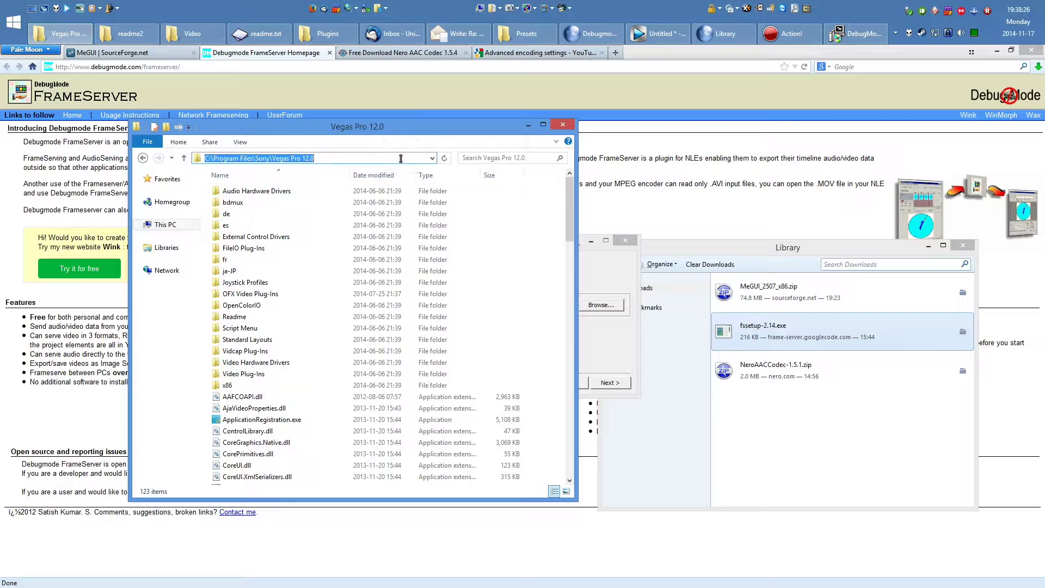
pyautogui.click(563, 124)
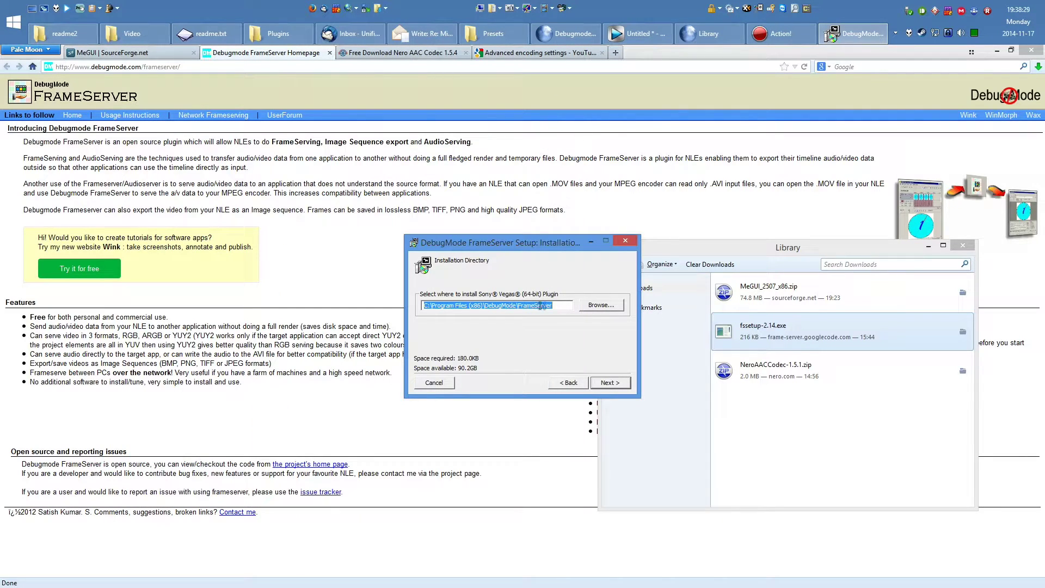
# Set the FrameServer install path to the Vegas Pro 12.0 folder and open the downloaded MeGUI archive.
pyautogui.hotkey('ctrl', 'v')
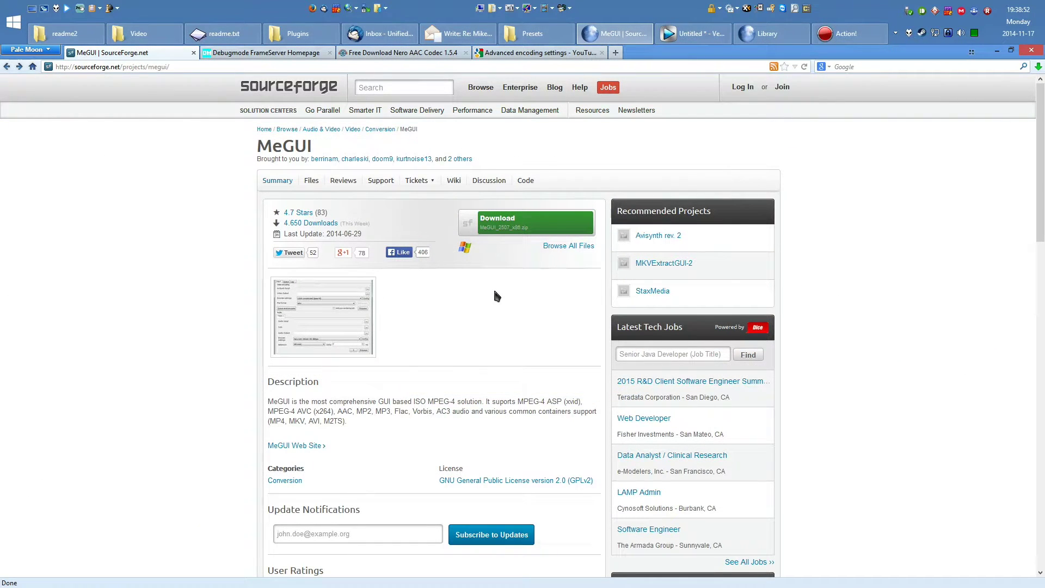
pyautogui.click(768, 33)
pyautogui.doubleClick(776, 299)
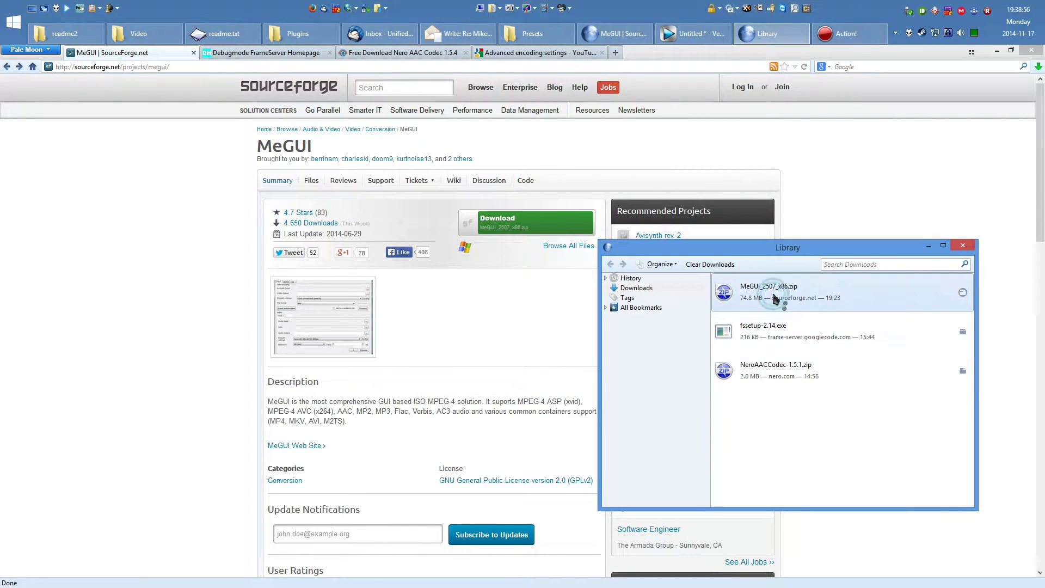
# Extract the MeGUI files into C:\Plugins and bring up the Nero AAC codec archive.
pyautogui.hotkey('alt', 'Tab')
pyautogui.moveTo(777, 376); pyautogui.dragTo(222, 303)
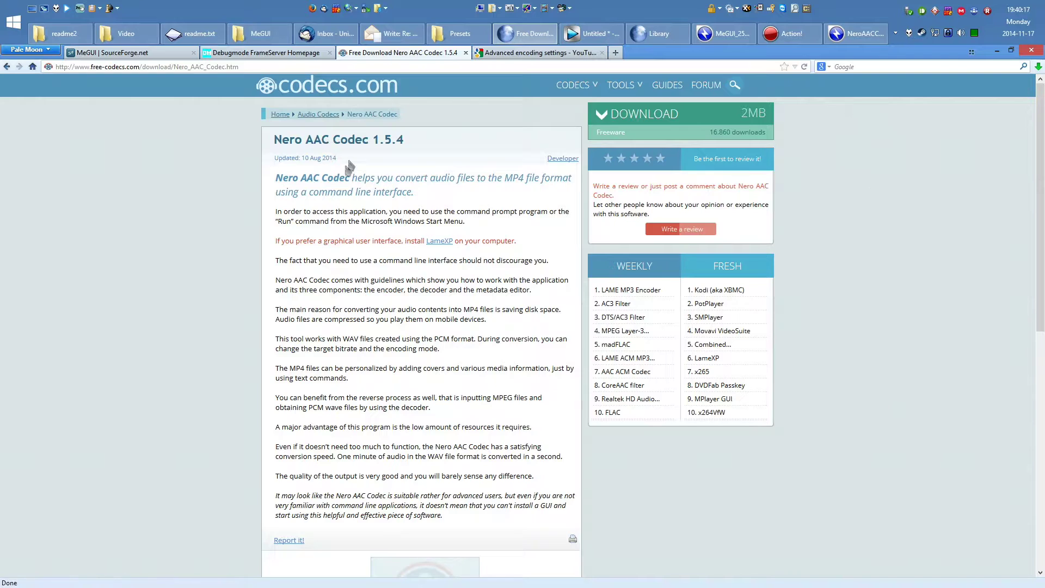
pyautogui.click(871, 32)
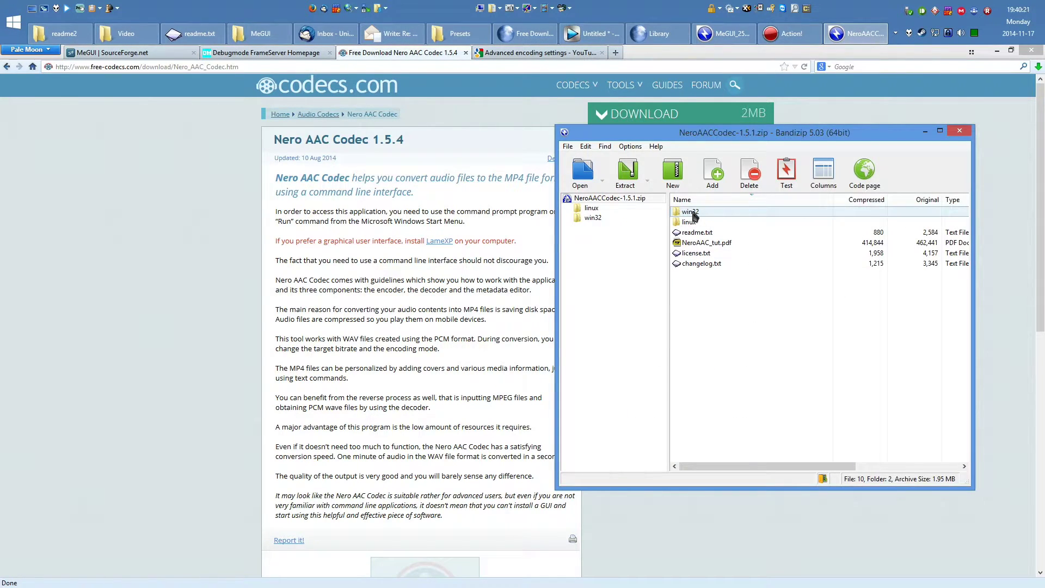
# Copy the three win32 Nero AAC executables into C:\Plugins\MeGUI\tools\eac3to, replacing the existing files.
pyautogui.doubleClick(694, 216)
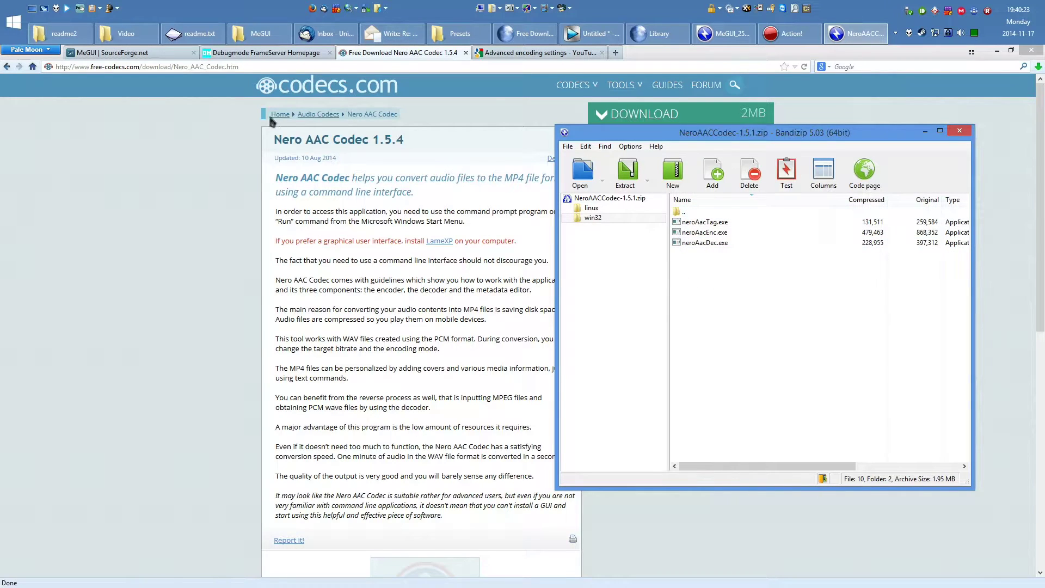
pyautogui.click(260, 33)
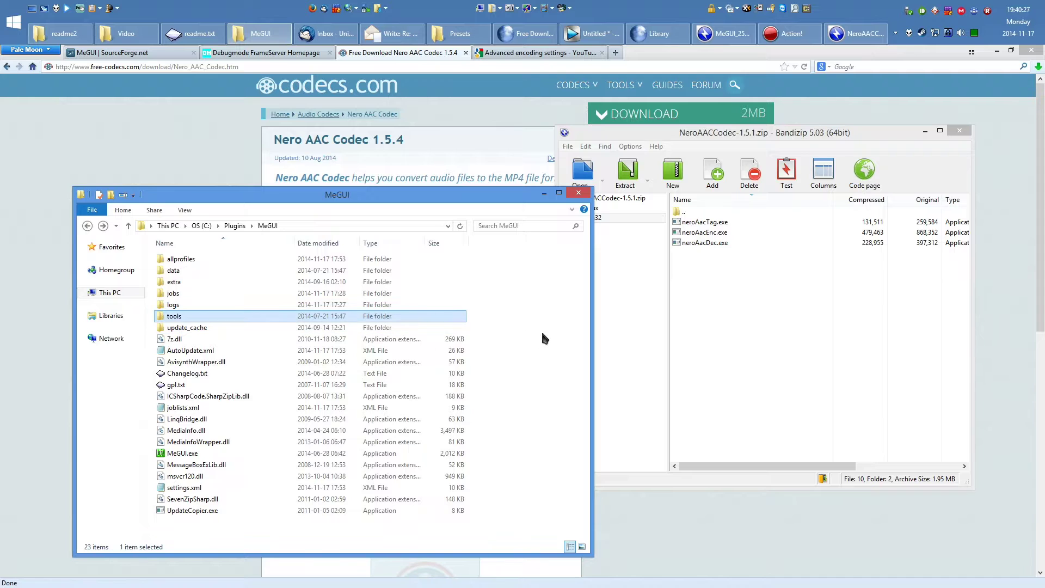
pyautogui.doubleClick(193, 317)
pyautogui.doubleClick(187, 351)
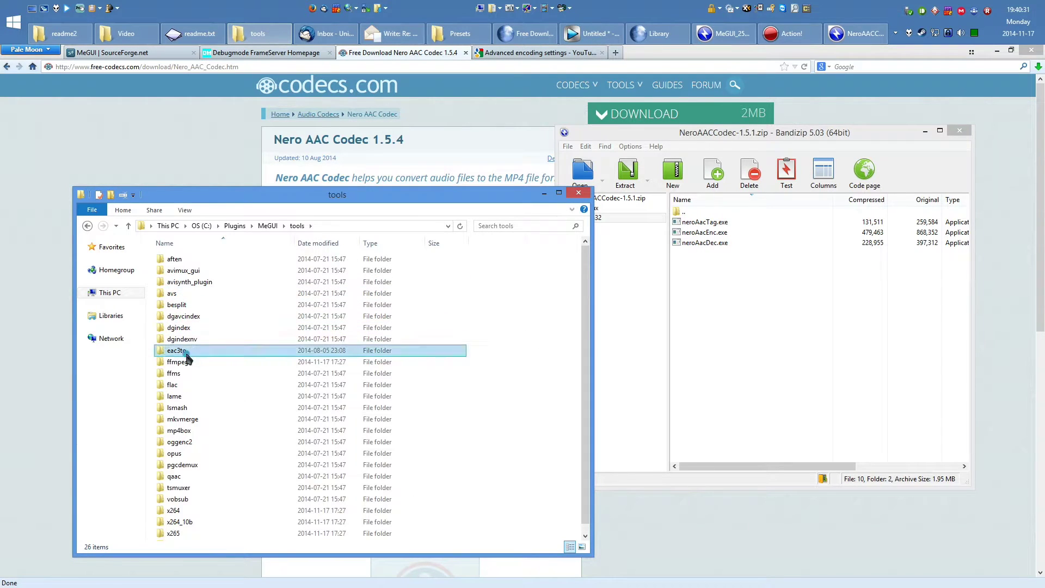
pyautogui.moveTo(847, 293); pyautogui.dragTo(294, 480)
pyautogui.click(458, 331)
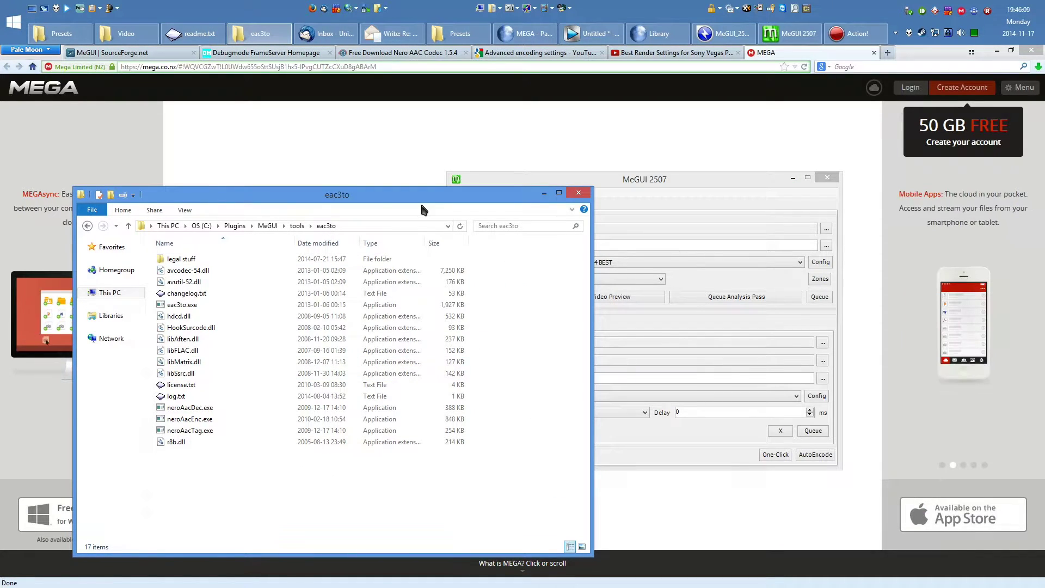
# Open MeGUI's Settings on the External Program Configuration tab.
pyautogui.click(559, 193)
pyautogui.click(570, 206)
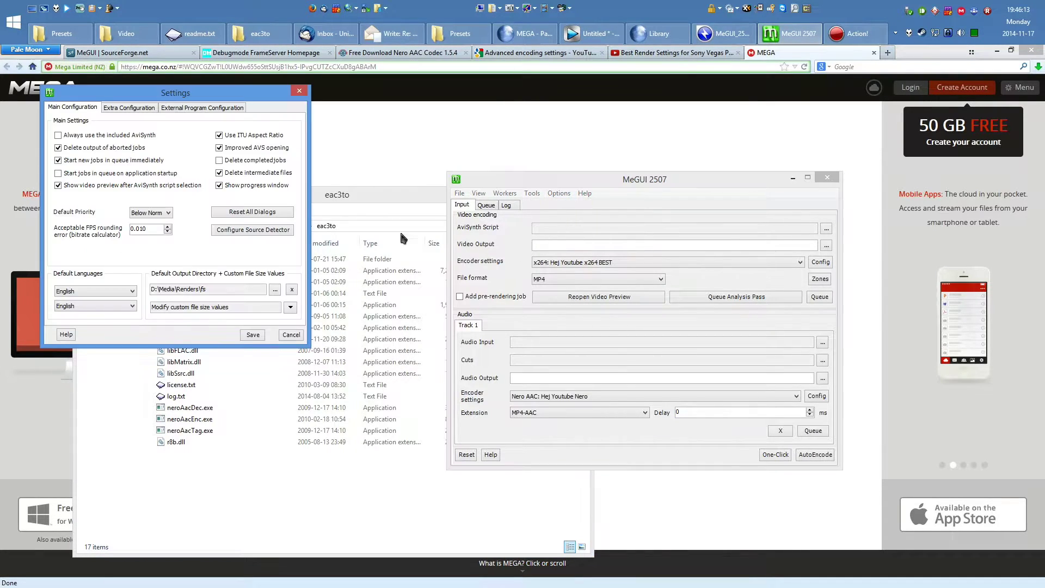
pyautogui.click(220, 108)
pyautogui.moveTo(223, 93); pyautogui.dragTo(734, 113)
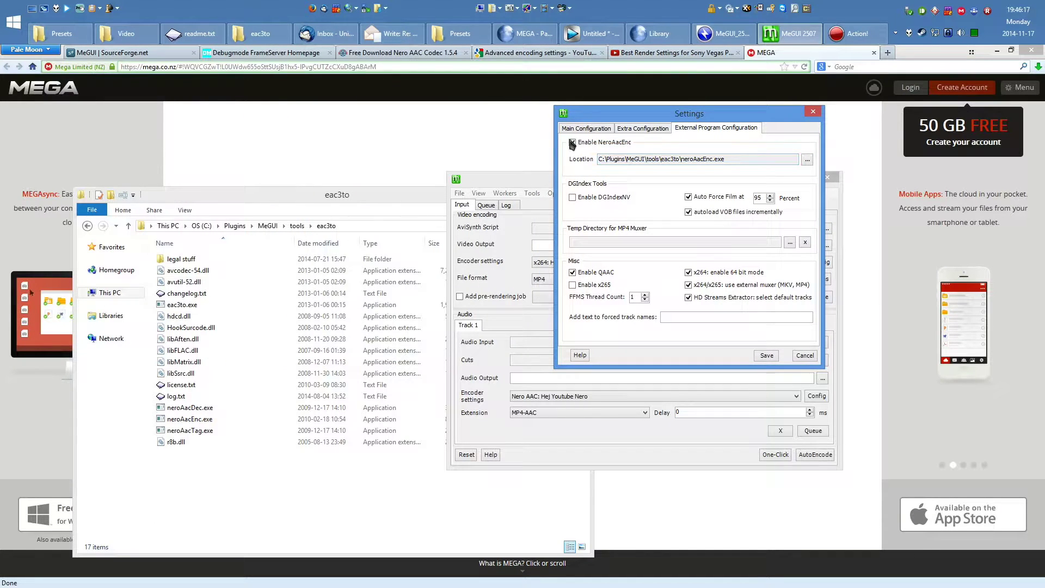
# Enable NeroAacEnc pointing to tools\eac3to\neroAacEnc.exe and save the settings.
pyautogui.click(749, 157)
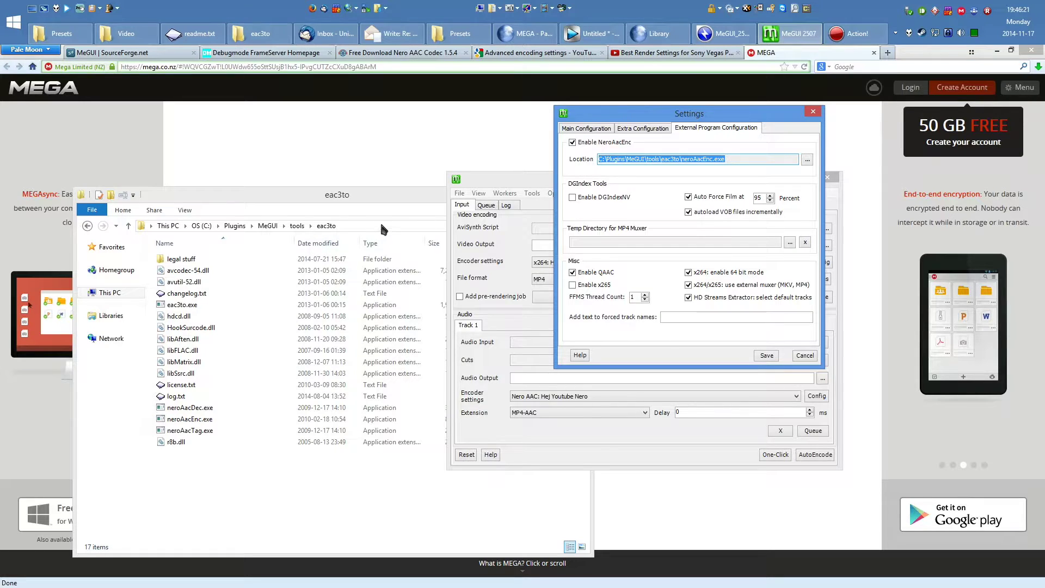
pyautogui.click(382, 226)
pyautogui.click(771, 159)
pyautogui.click(807, 159)
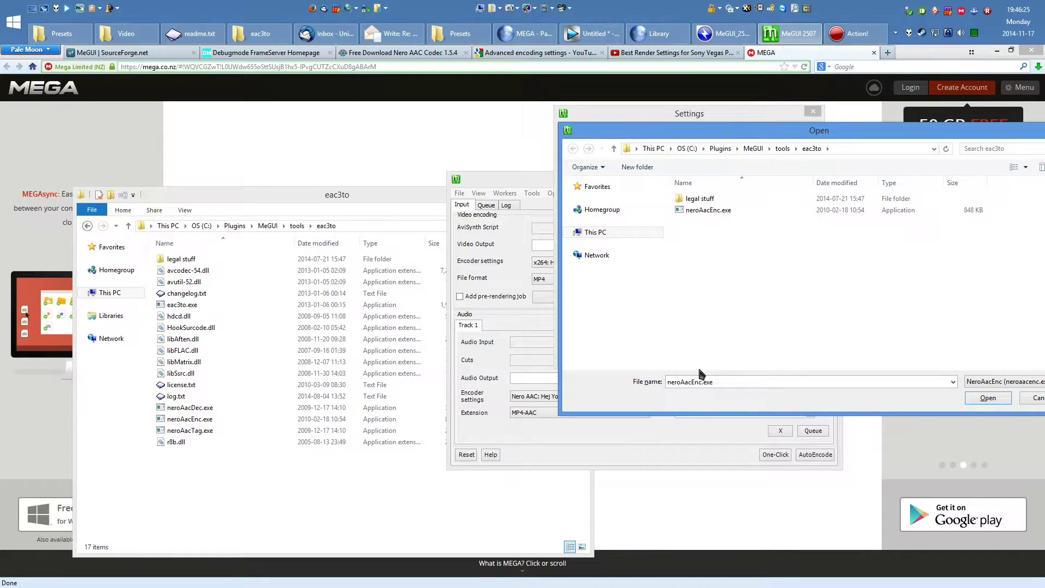
pyautogui.doubleClick(716, 210)
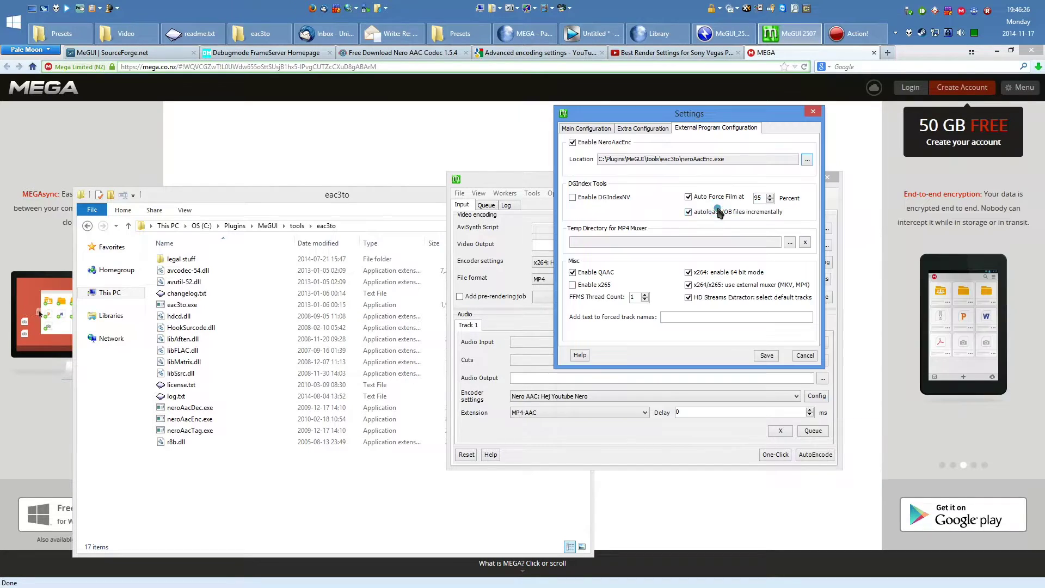
pyautogui.click(768, 355)
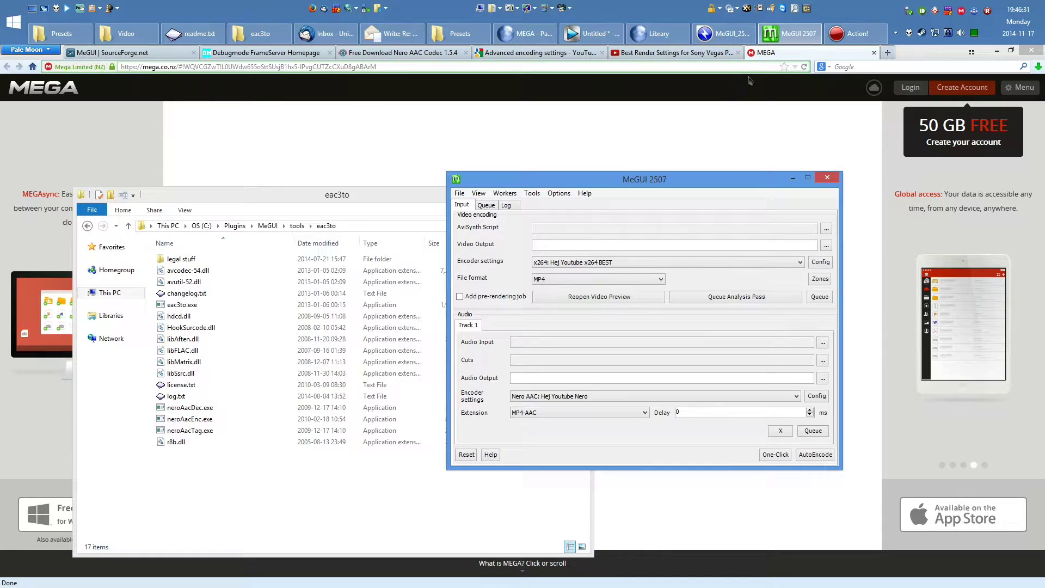
# Find the presets link in the YouTube video description and switch to the MEGA readme.7z page.
pyautogui.click(667, 53)
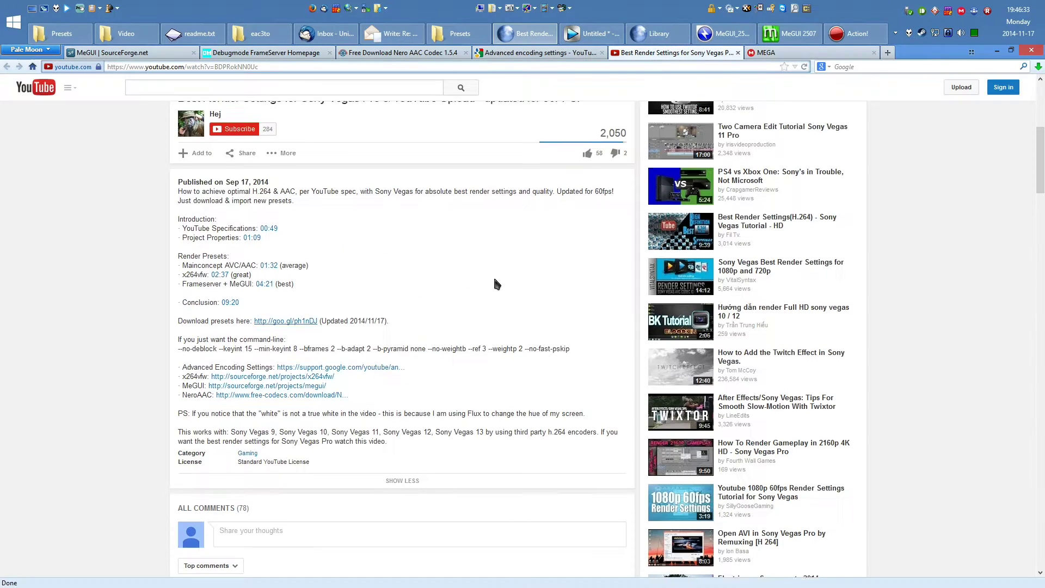
pyautogui.scroll(-5, 317, 325)
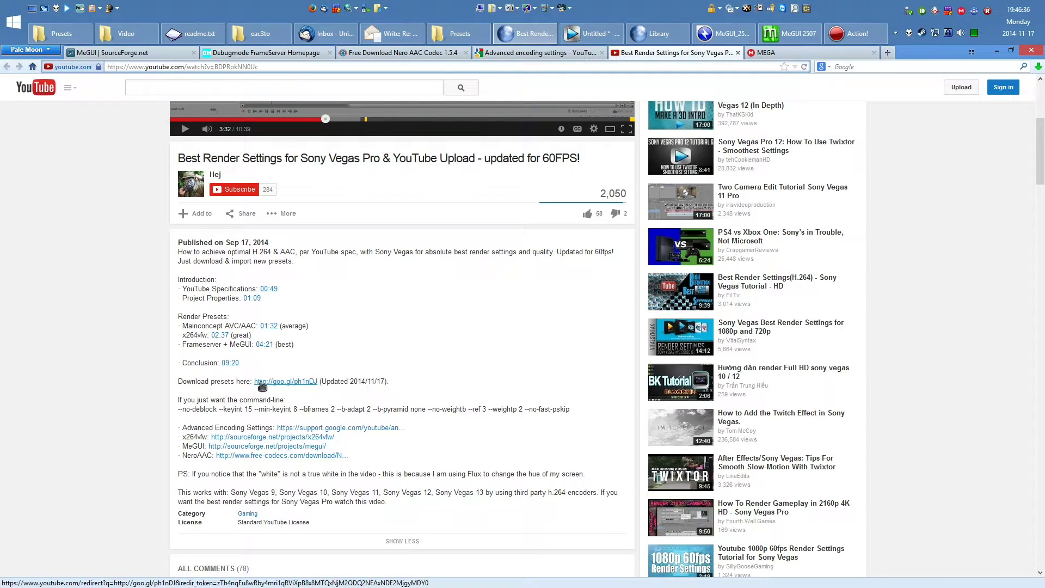
pyautogui.click(766, 52)
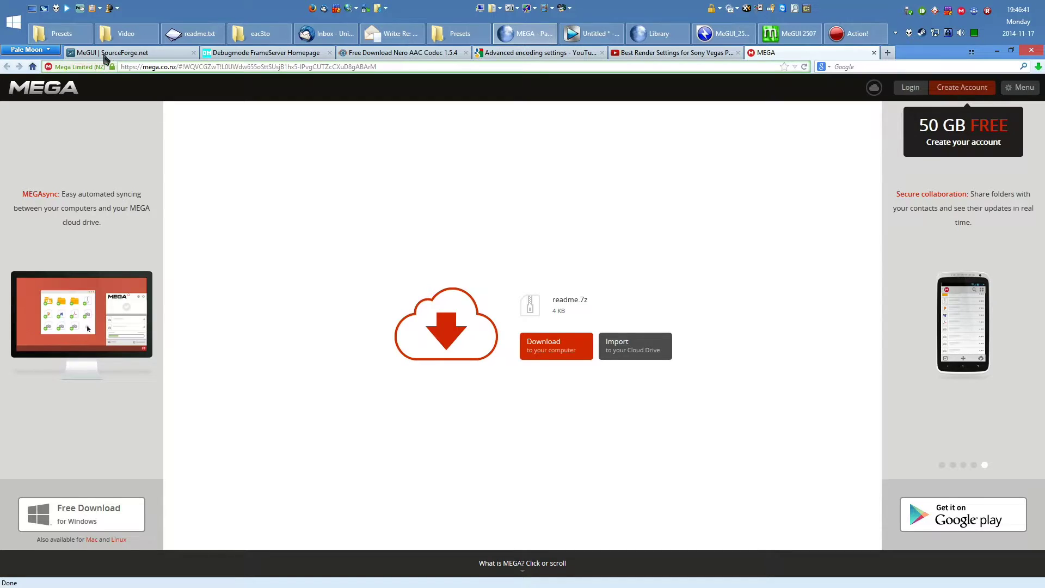
# Show the C:\readme2 folder containing the Presets folder in Explorer.
pyautogui.click(41, 43)
pyautogui.click(316, 237)
pyautogui.click(338, 351)
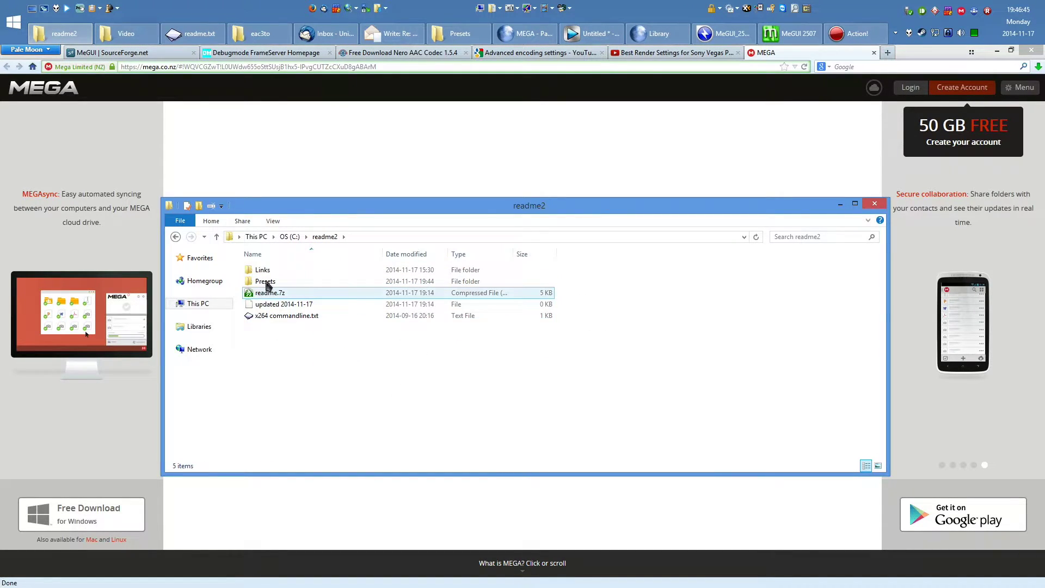
# Import presets in MeGUI from readme2\Presets\hejmegui.zip.
pyautogui.doubleClick(268, 282)
pyautogui.click(292, 284)
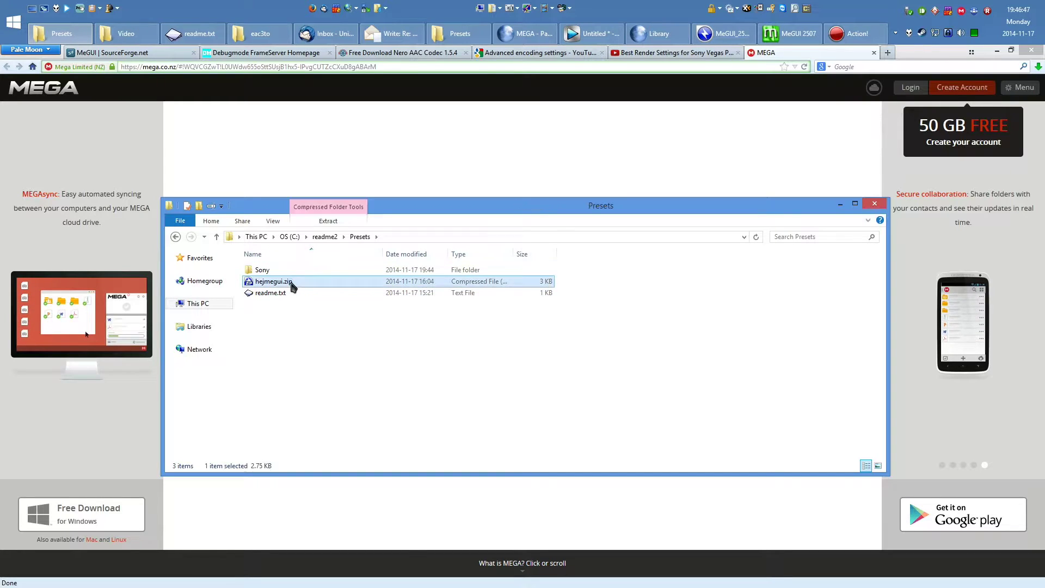
pyautogui.hotkey('alt', 'Tab')
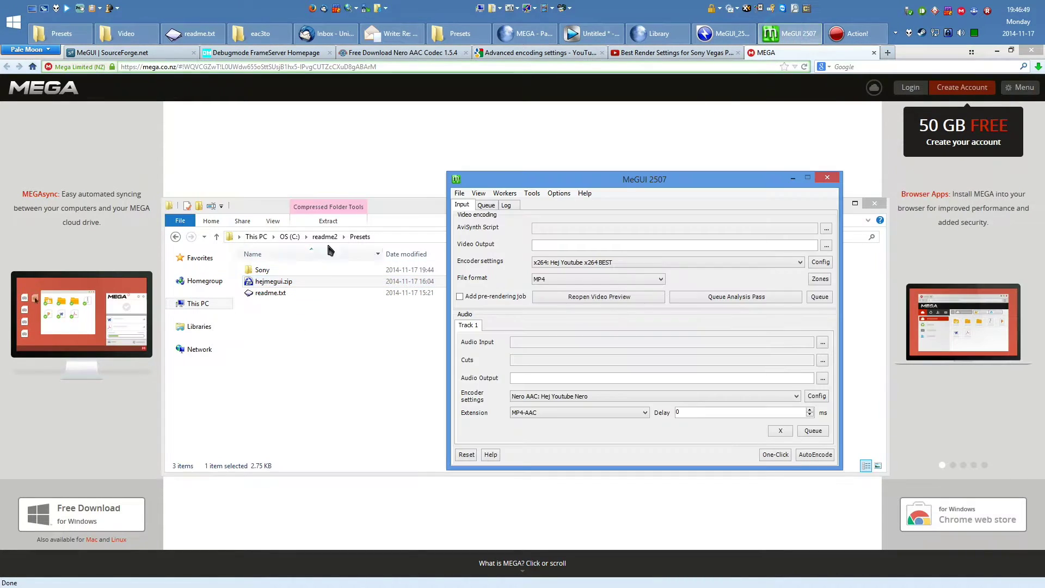
pyautogui.click(460, 193)
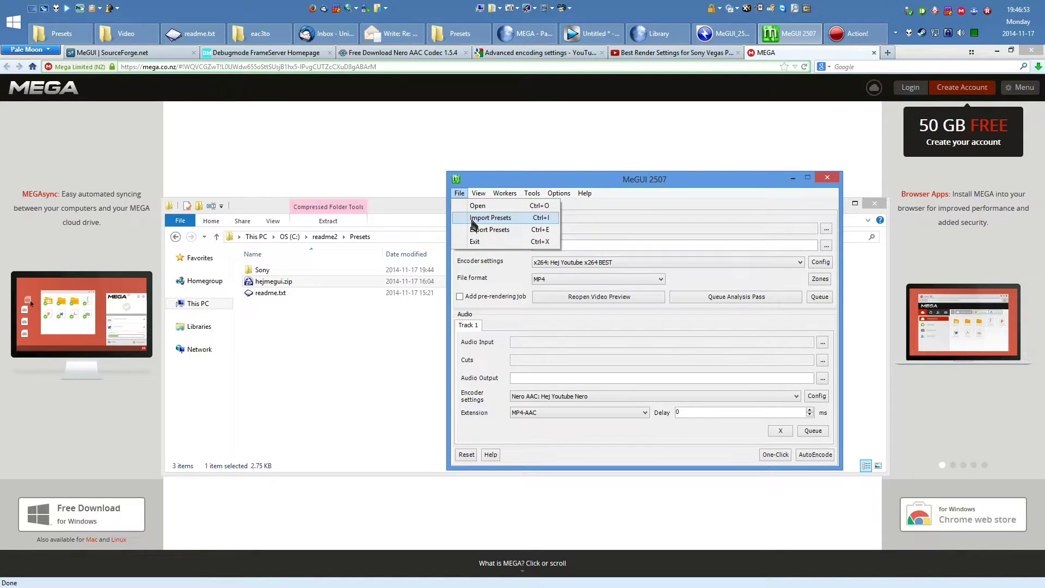
pyautogui.click(472, 220)
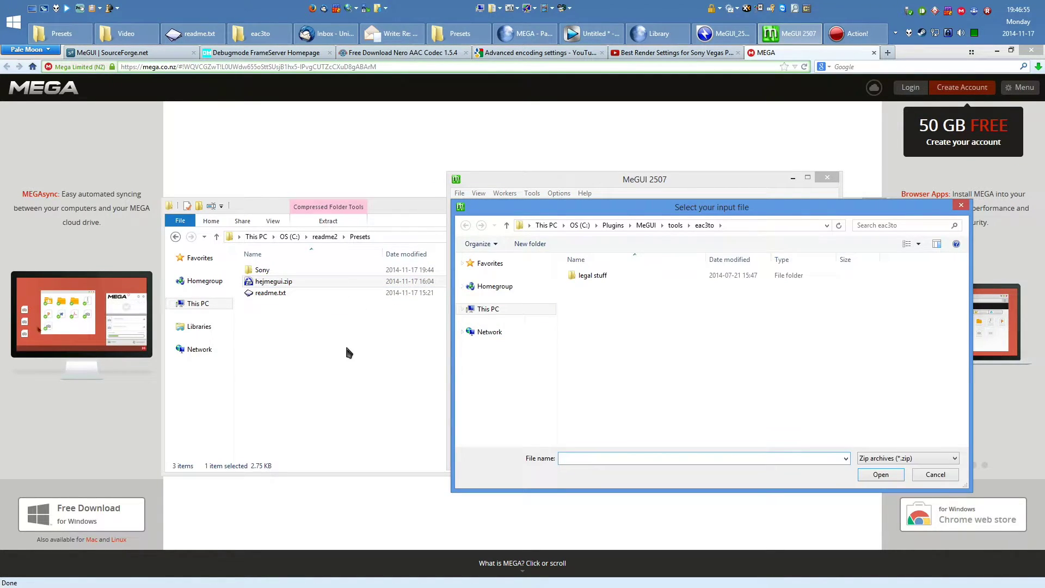
pyautogui.doubleClick(626, 290)
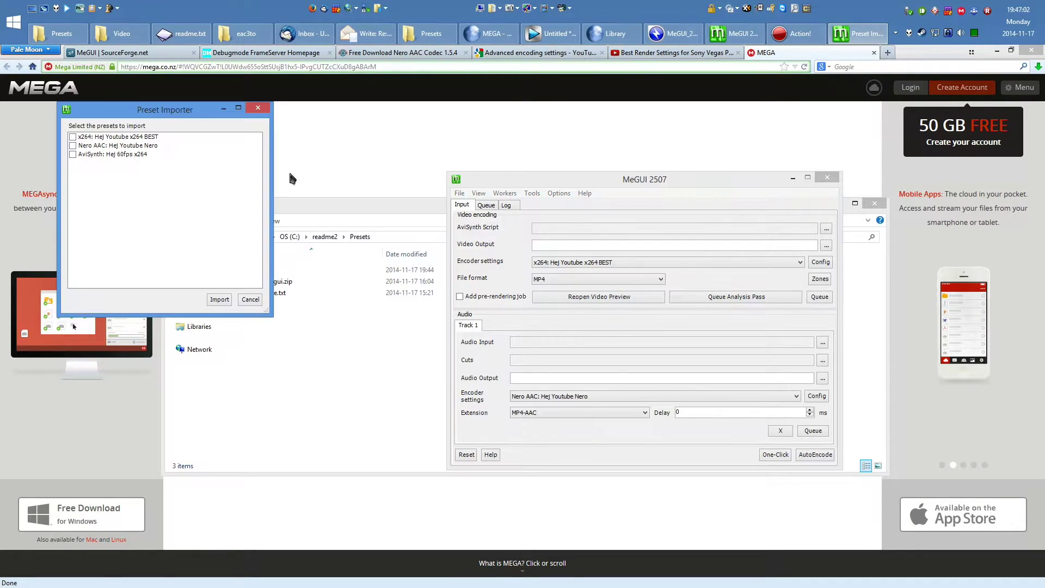
# Tick the x264 Hej Youtube, Nero AAC and AviSynth 60fps presets and import them.
pyautogui.click(73, 137)
pyautogui.click(73, 145)
pyautogui.click(72, 155)
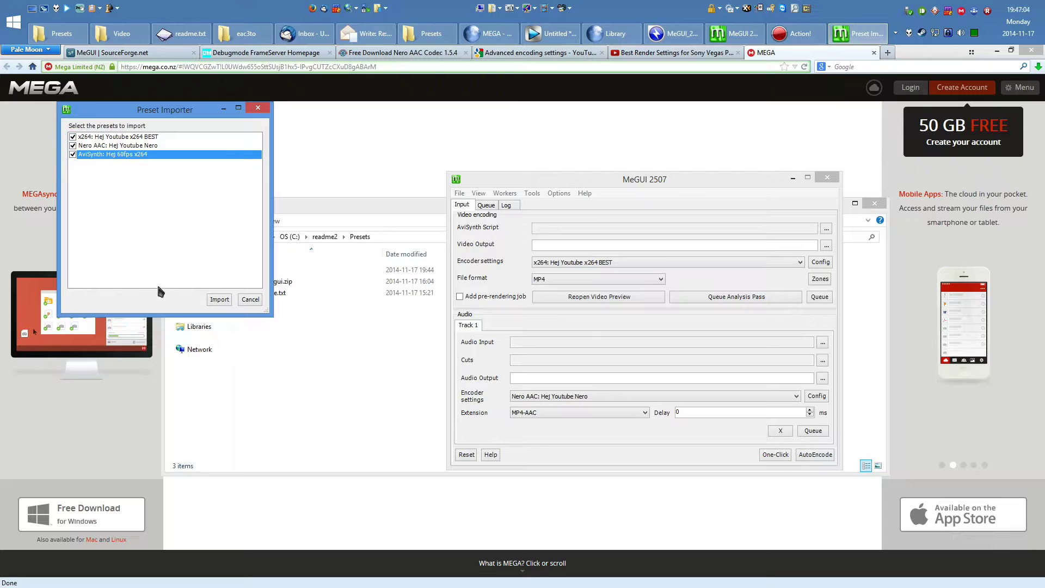
pyautogui.click(220, 300)
pyautogui.click(490, 301)
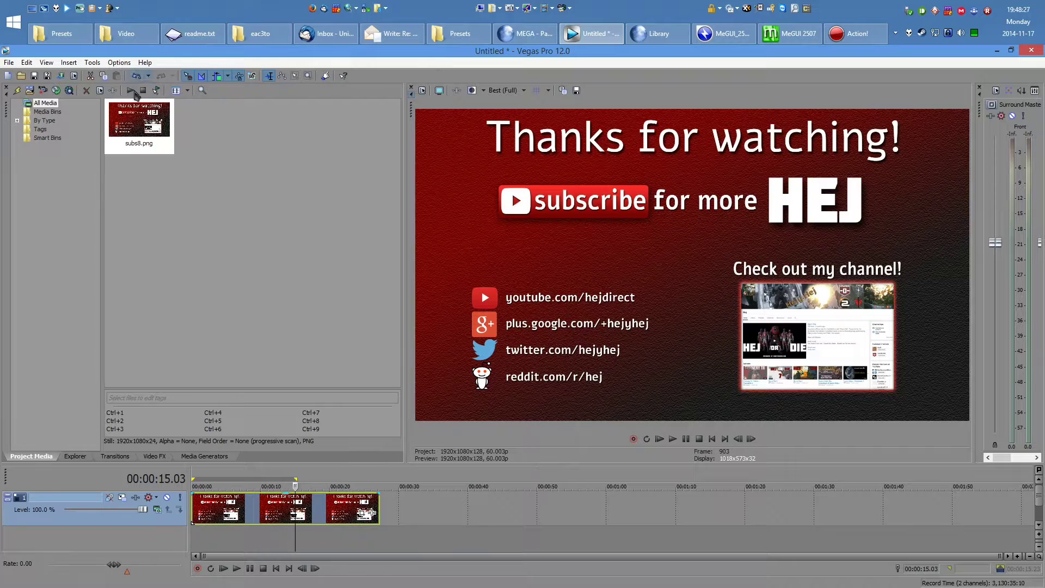
# Render the project as 'video' with DebugMode FrameServer Project Default and start frameserving in RGB32.
pyautogui.click(62, 77)
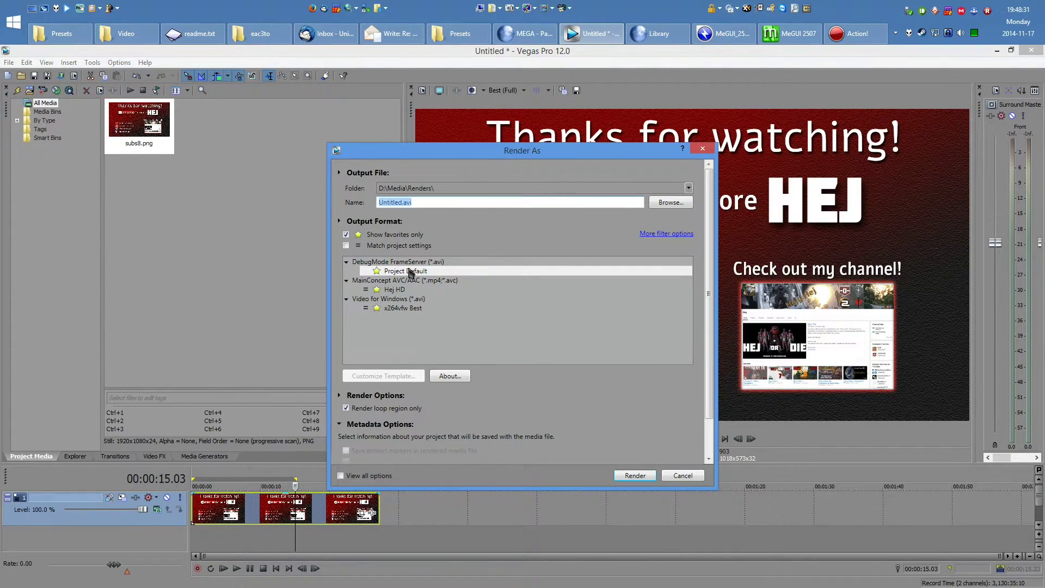
pyautogui.click(400, 272)
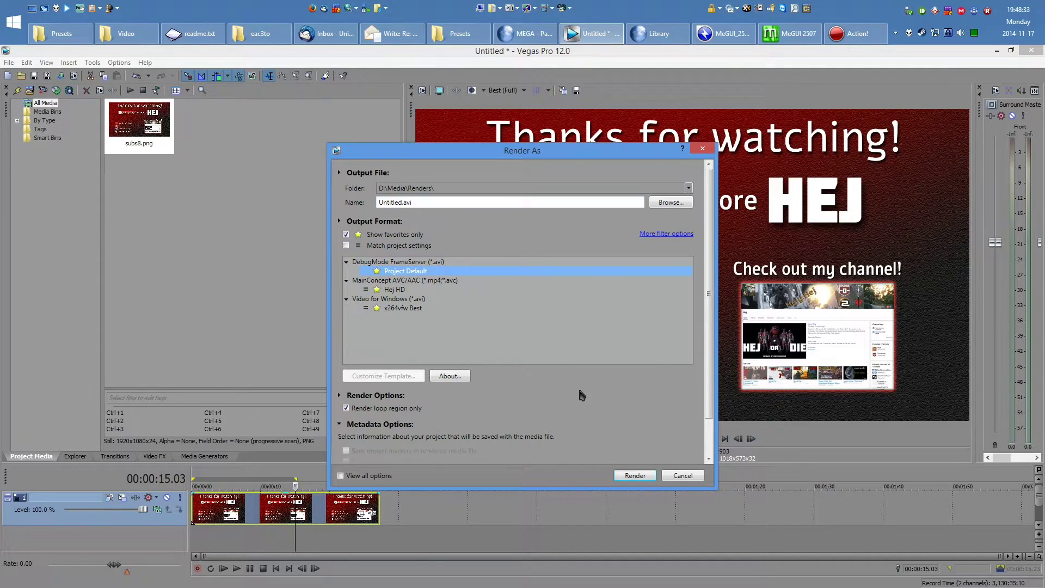
pyautogui.click(485, 201)
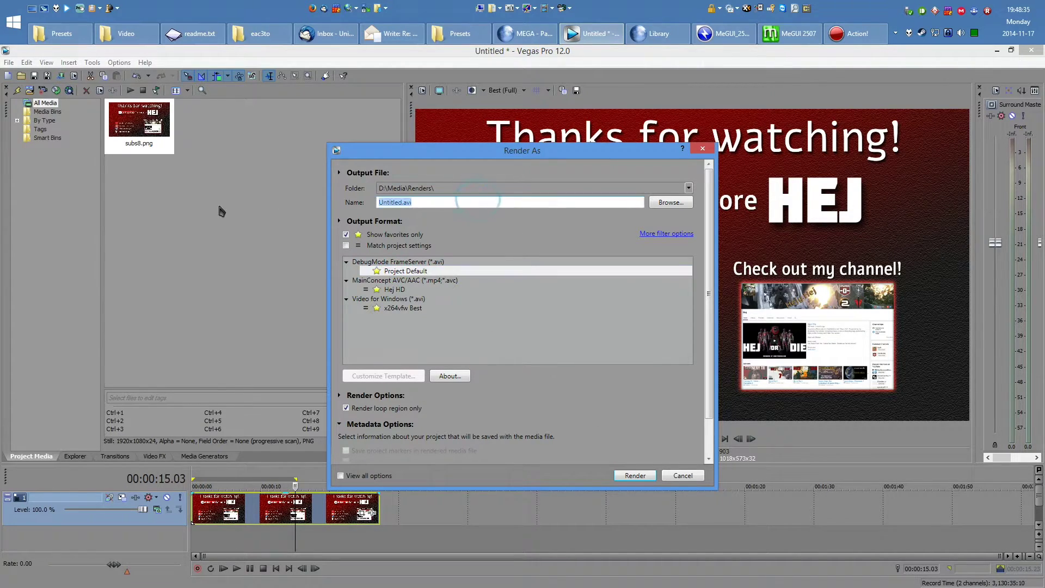
pyautogui.write('video')
pyautogui.press('Return')
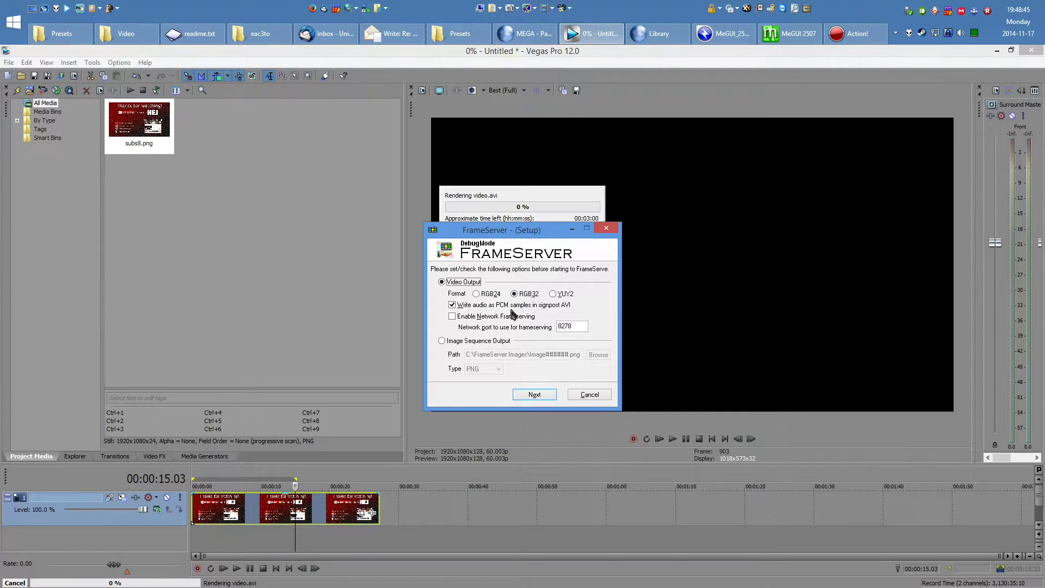
pyautogui.click(534, 394)
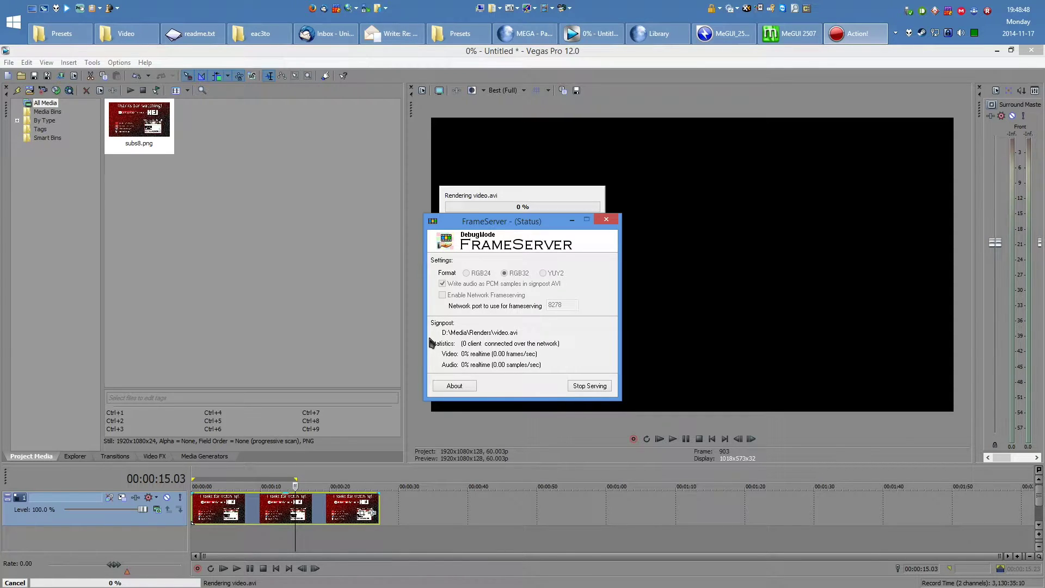
pyautogui.click(789, 33)
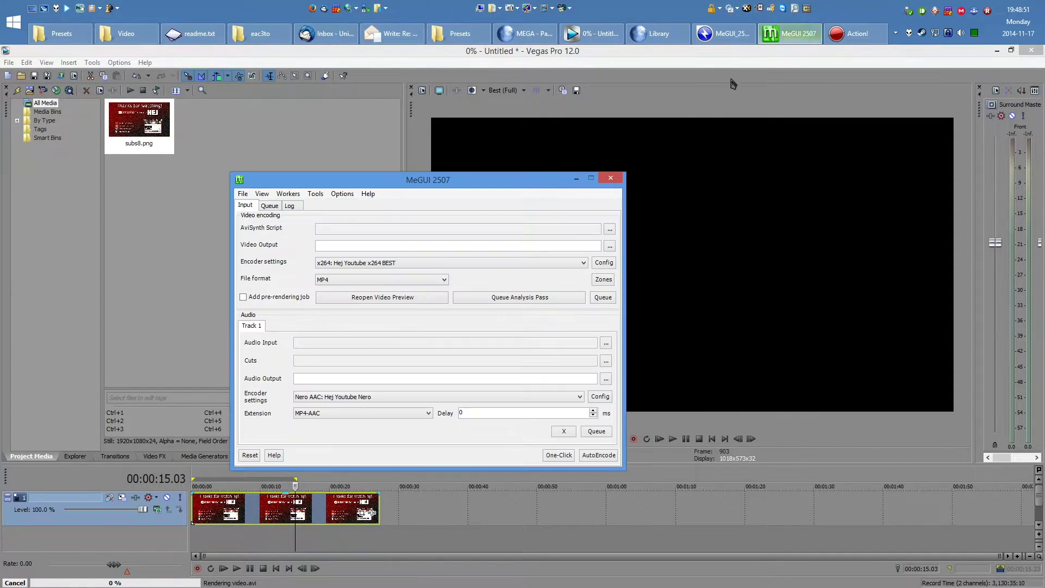
# Open the AVS Script Creator and keep the Hej 60fps x264 profile unchanged.
pyautogui.click(316, 195)
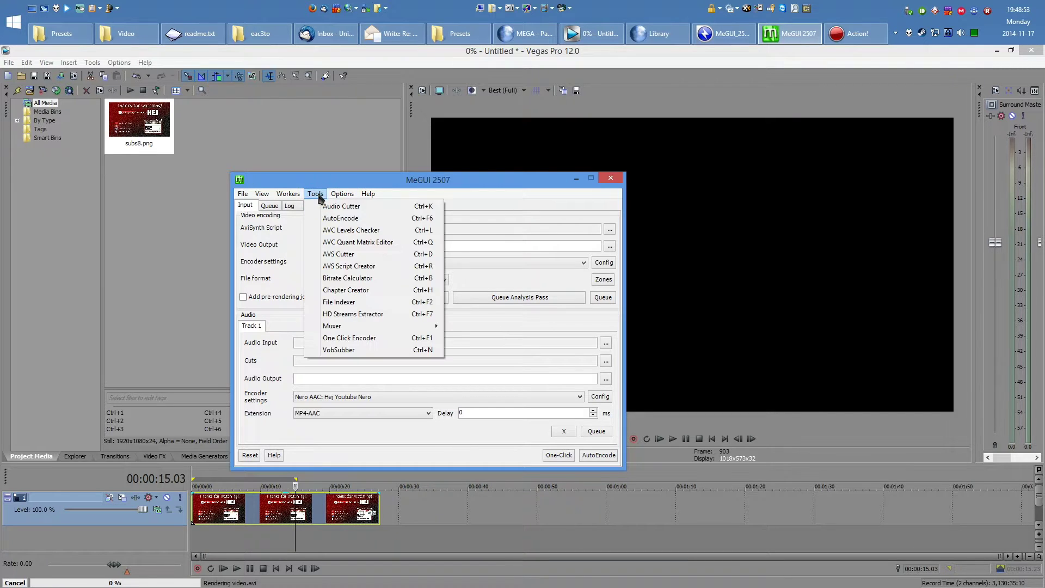
pyautogui.click(358, 271)
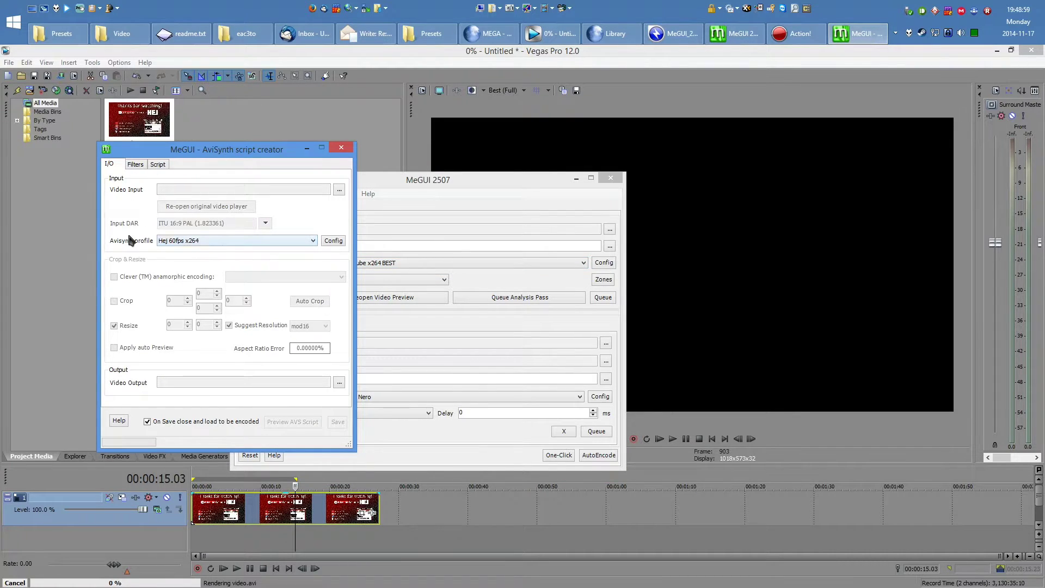
pyautogui.click(227, 243)
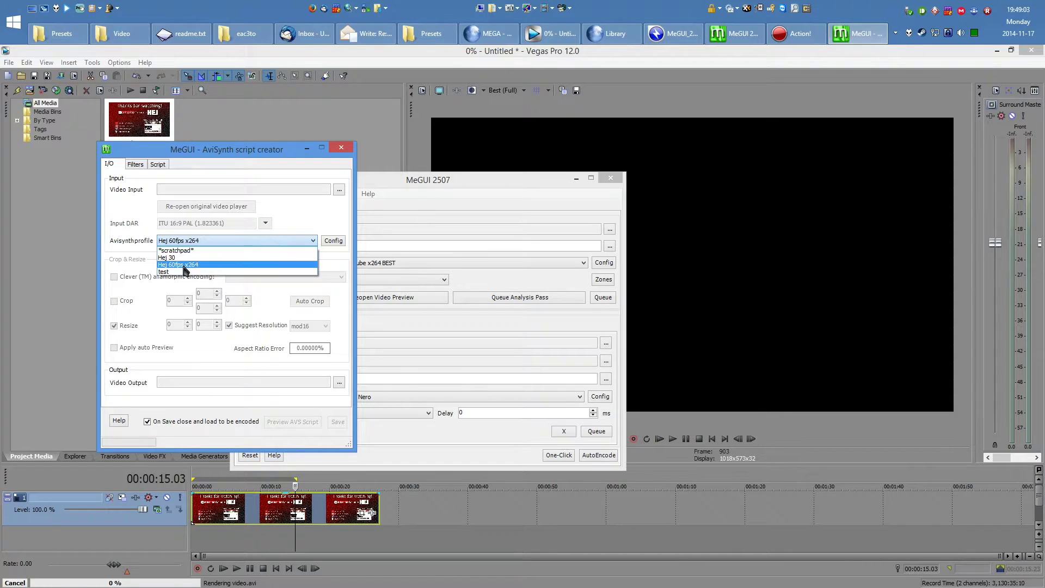
pyautogui.click(141, 243)
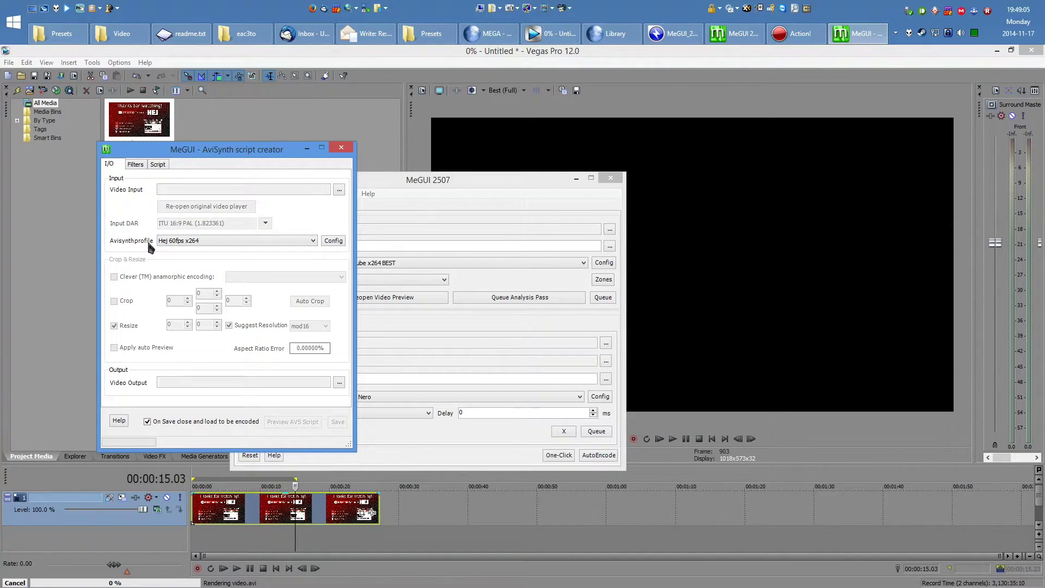
pyautogui.click(331, 241)
pyautogui.click(273, 240)
pyautogui.hotkey('ctrl', 'a')
pyautogui.click(341, 446)
# Load video.avi as video input, disable Resize to keep 1920x1080, and save the script.
pyautogui.click(339, 190)
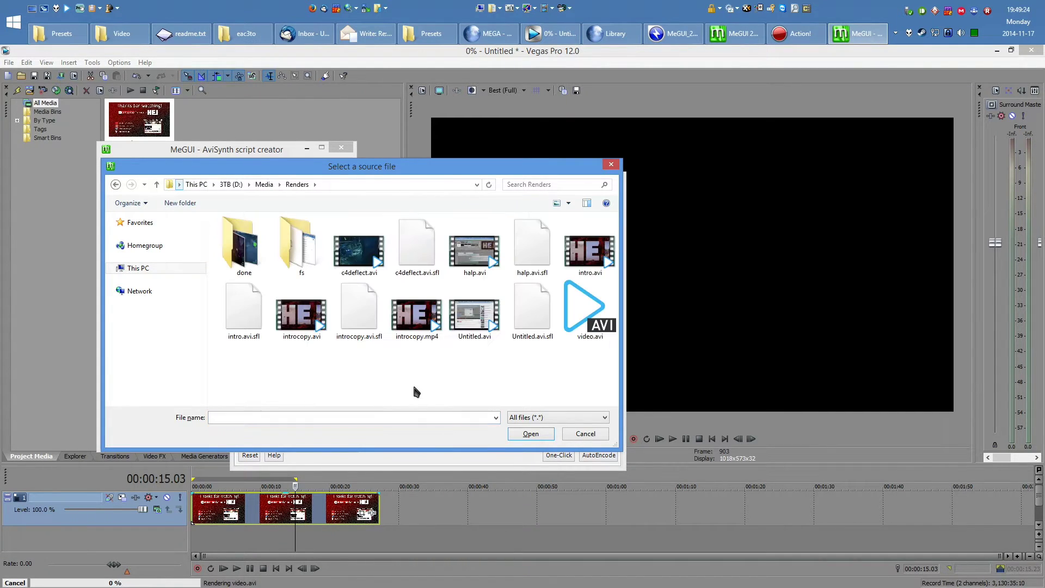
pyautogui.click(597, 325)
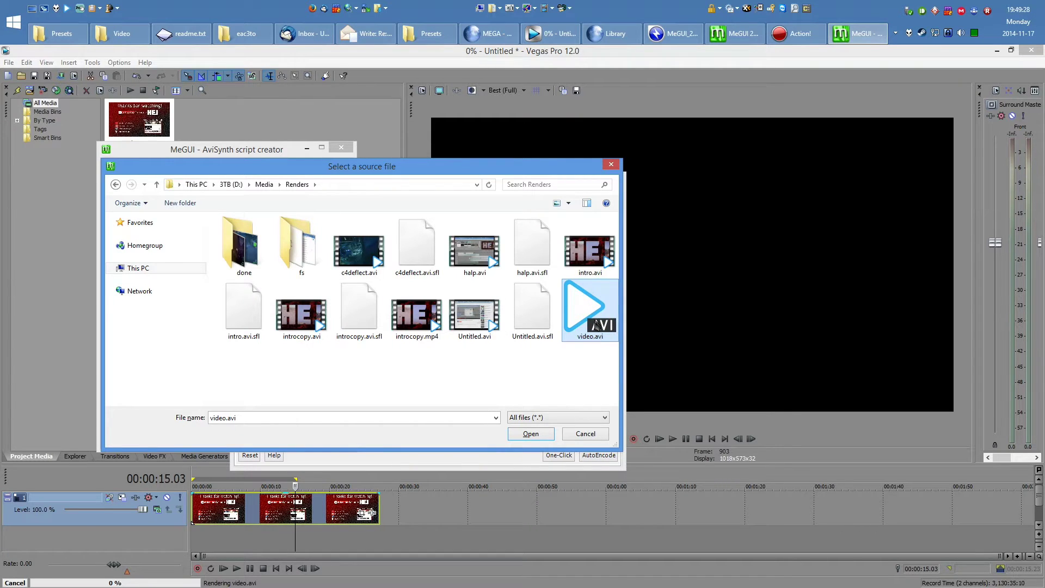
pyautogui.doubleClick(596, 325)
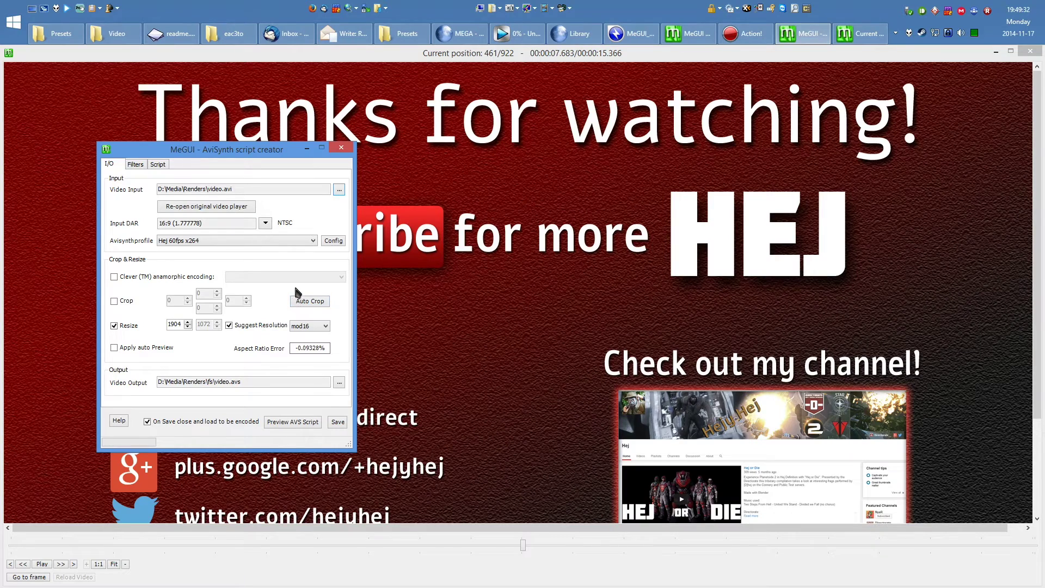
pyautogui.click(118, 328)
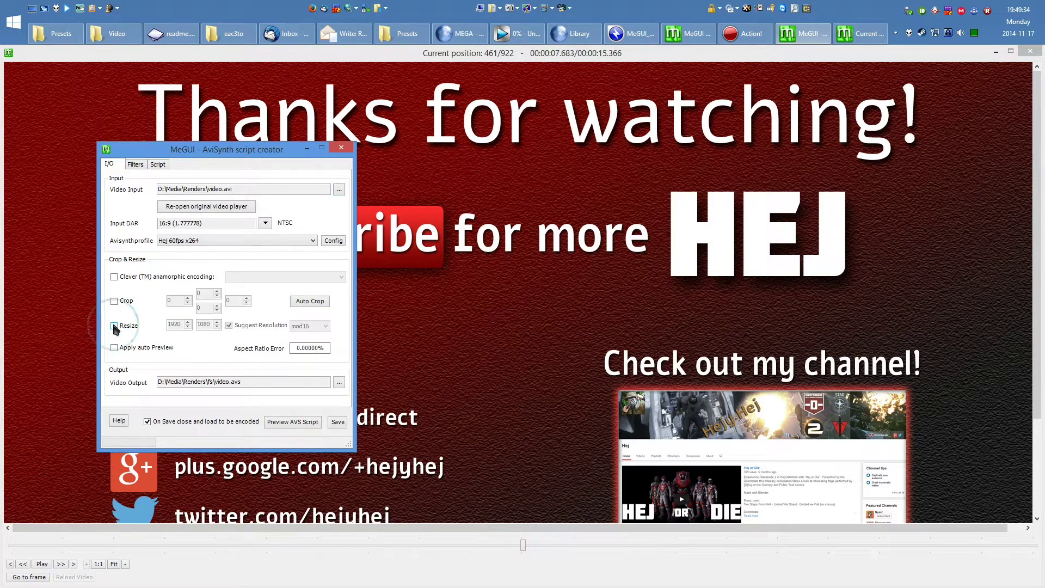
pyautogui.click(337, 423)
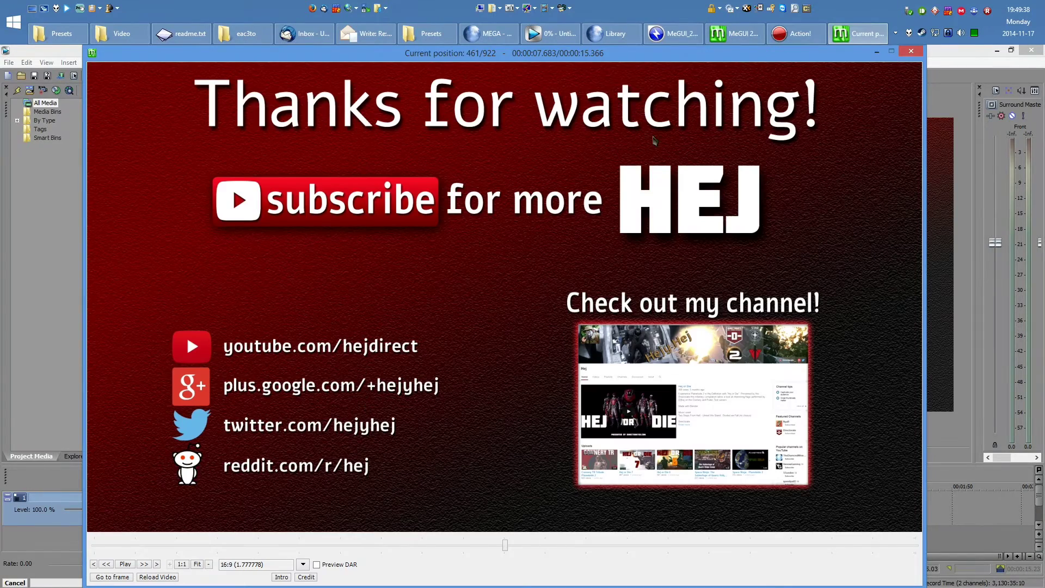
pyautogui.click(911, 51)
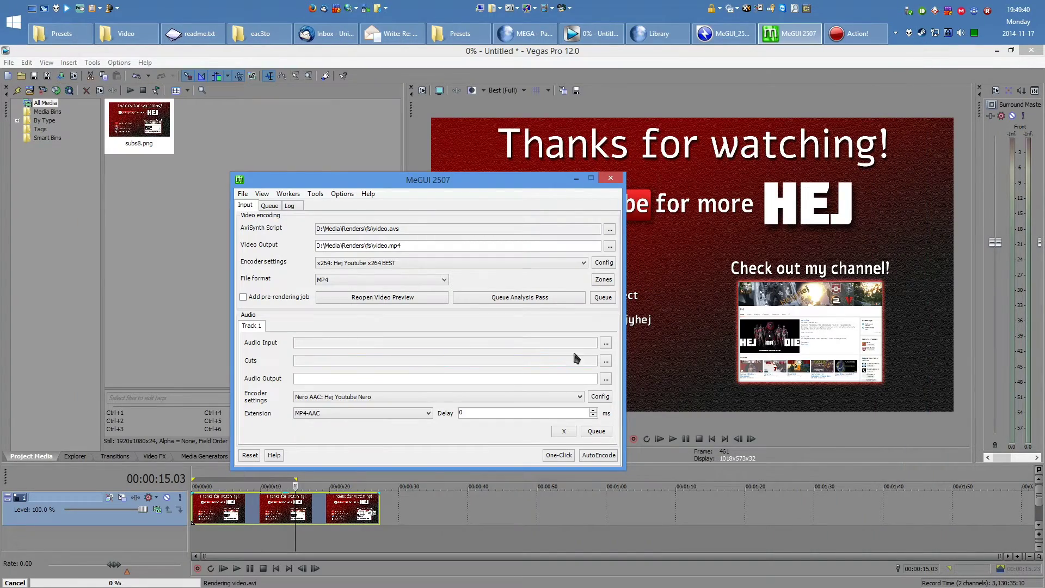
# Set video.avi as MeGUI's audio input file.
pyautogui.click(606, 344)
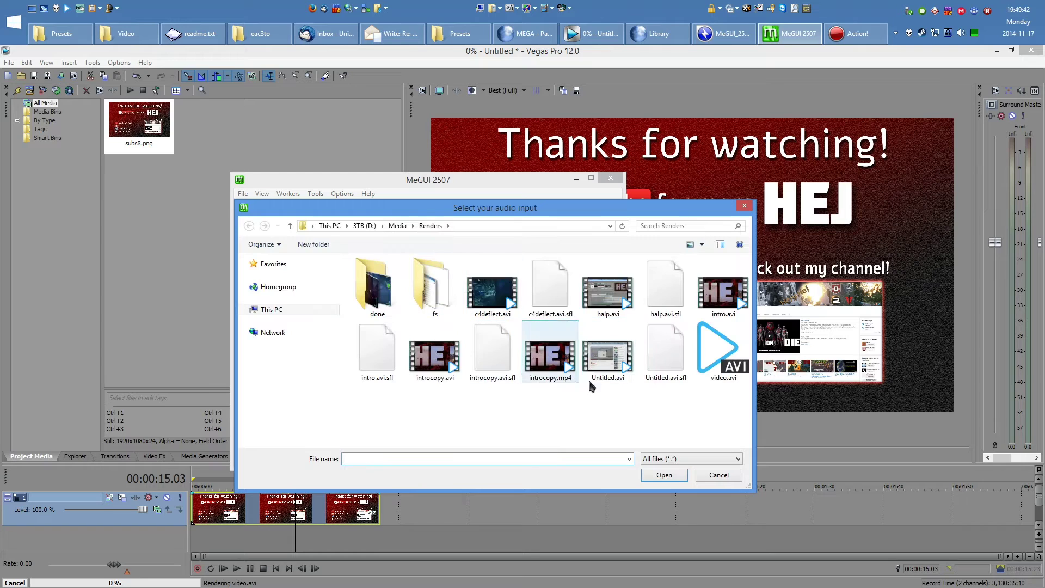
pyautogui.click(713, 354)
pyautogui.doubleClick(714, 355)
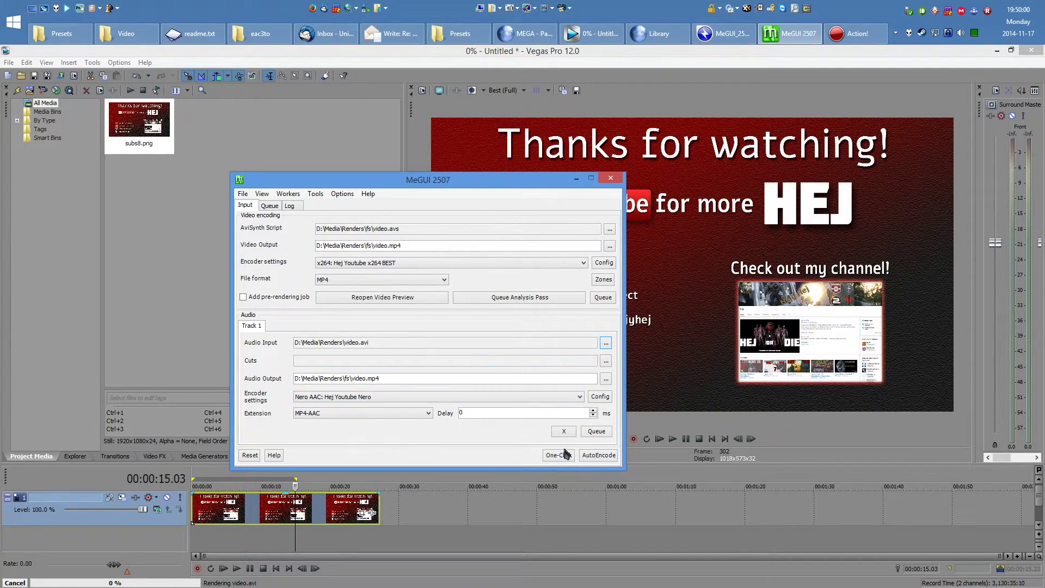
# Queue an AutoEncode MP4 job to video-muxed.mp4 with above-normal priority.
pyautogui.click(599, 455)
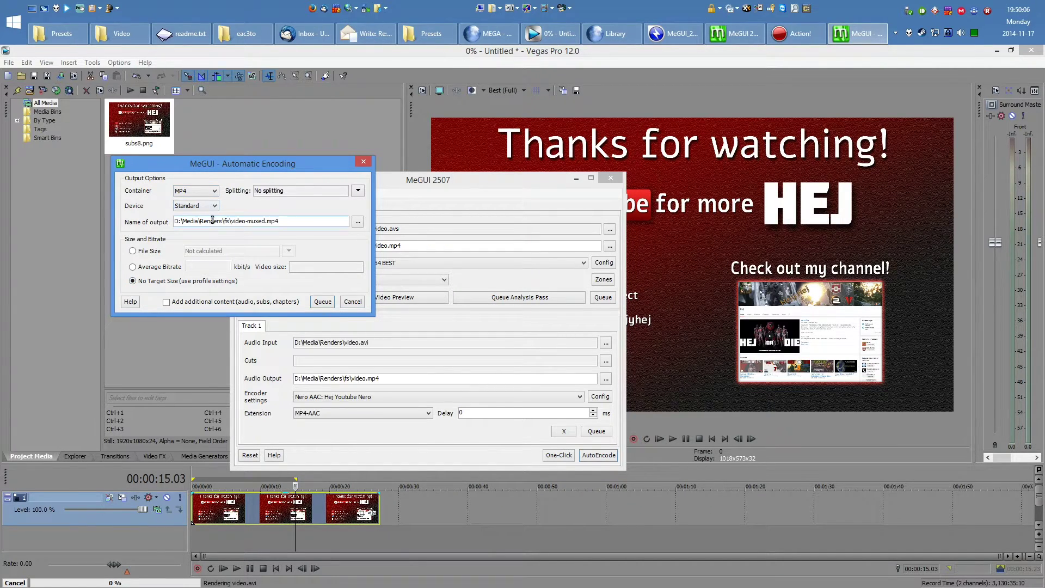
pyautogui.moveTo(307, 217); pyautogui.dragTo(140, 216)
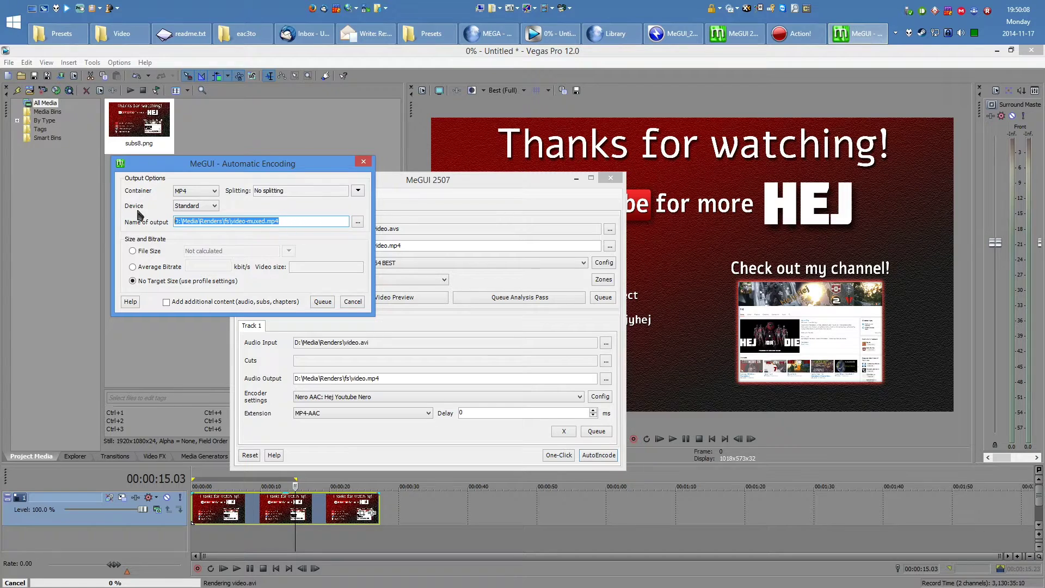
pyautogui.click(323, 303)
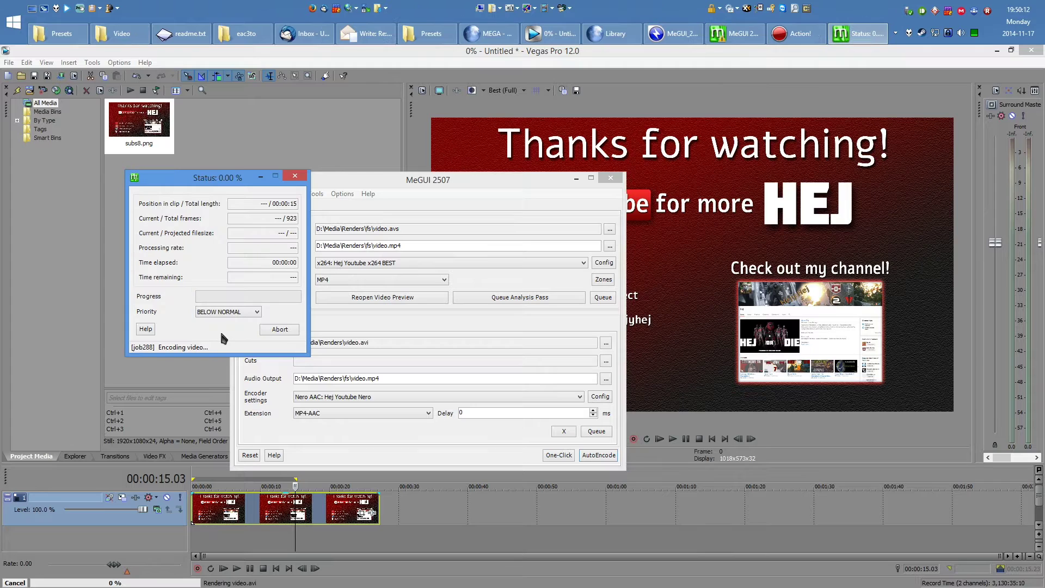
pyautogui.click(220, 314)
pyautogui.click(196, 326)
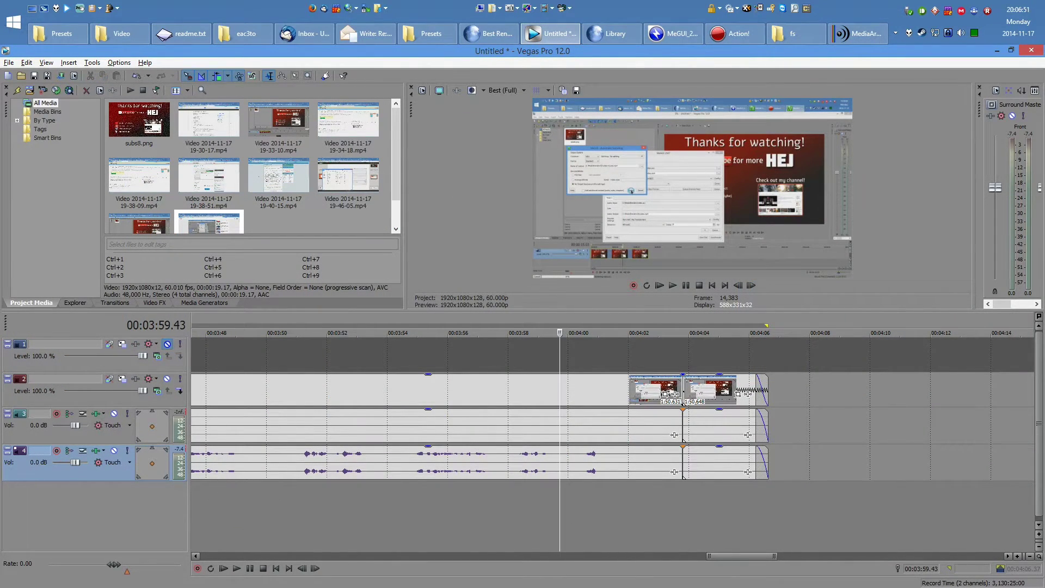
# Apply 32-bit floating point (full range) as the pixel format in Project Properties.
pyautogui.click(8, 63)
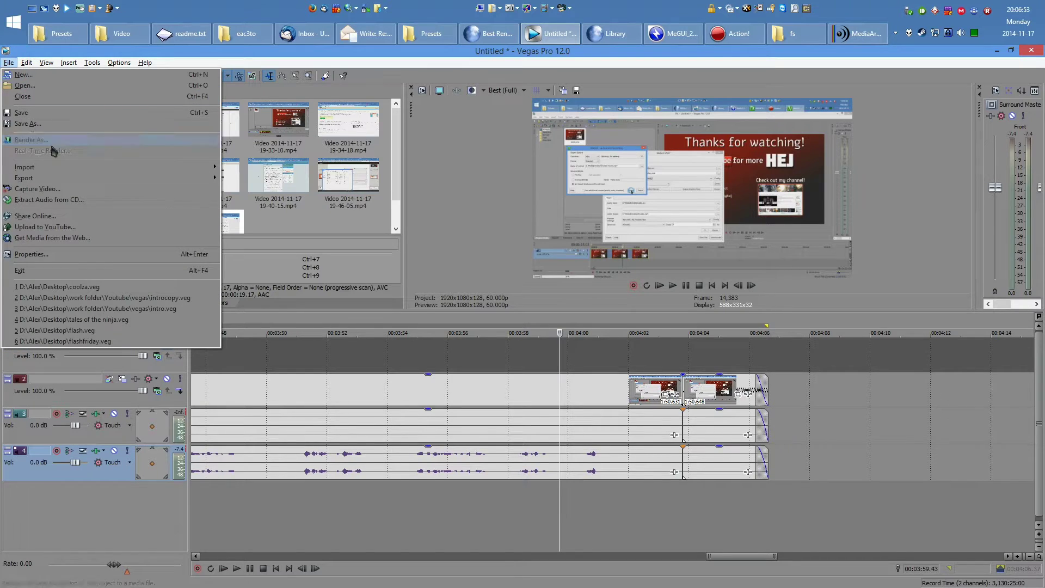
pyautogui.click(86, 255)
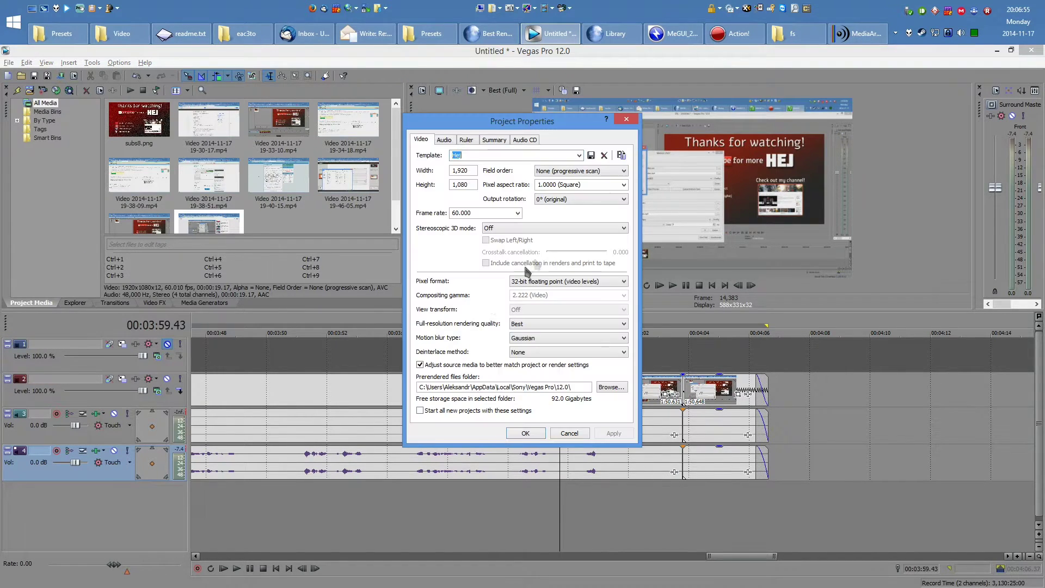
pyautogui.moveTo(566, 116); pyautogui.dragTo(365, 108)
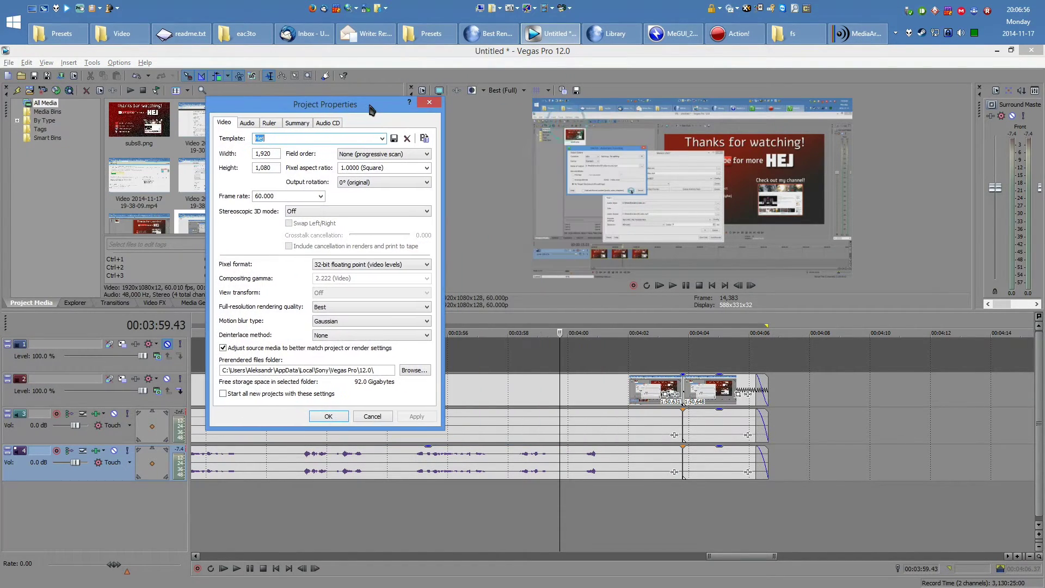
pyautogui.click(349, 266)
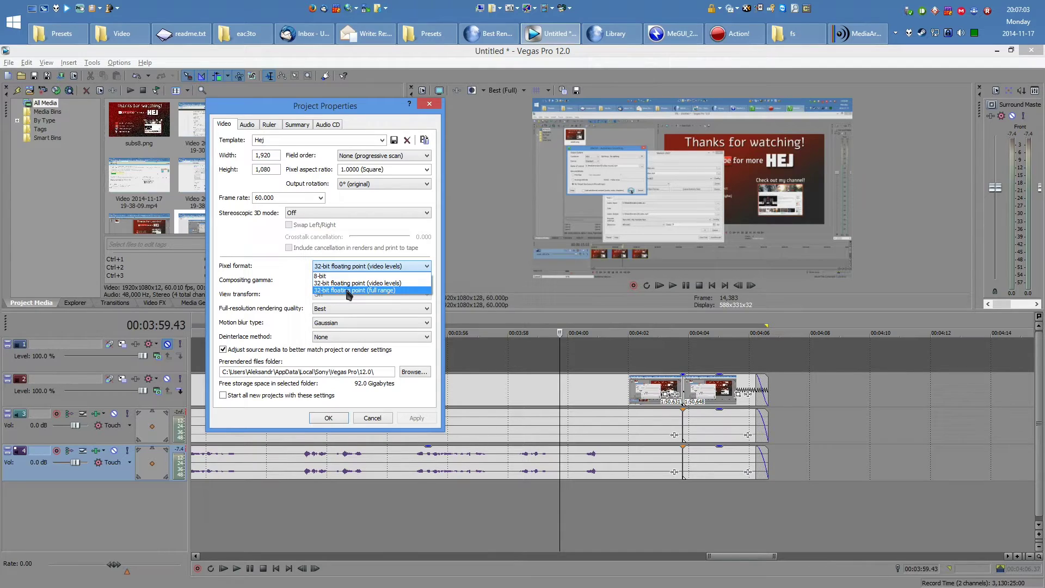
pyautogui.click(347, 291)
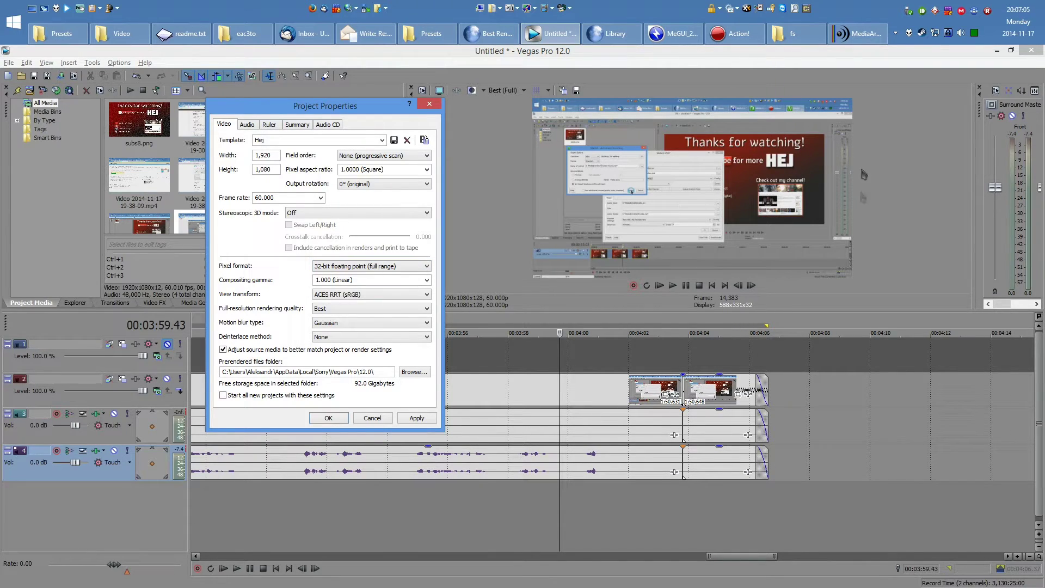
pyautogui.click(416, 418)
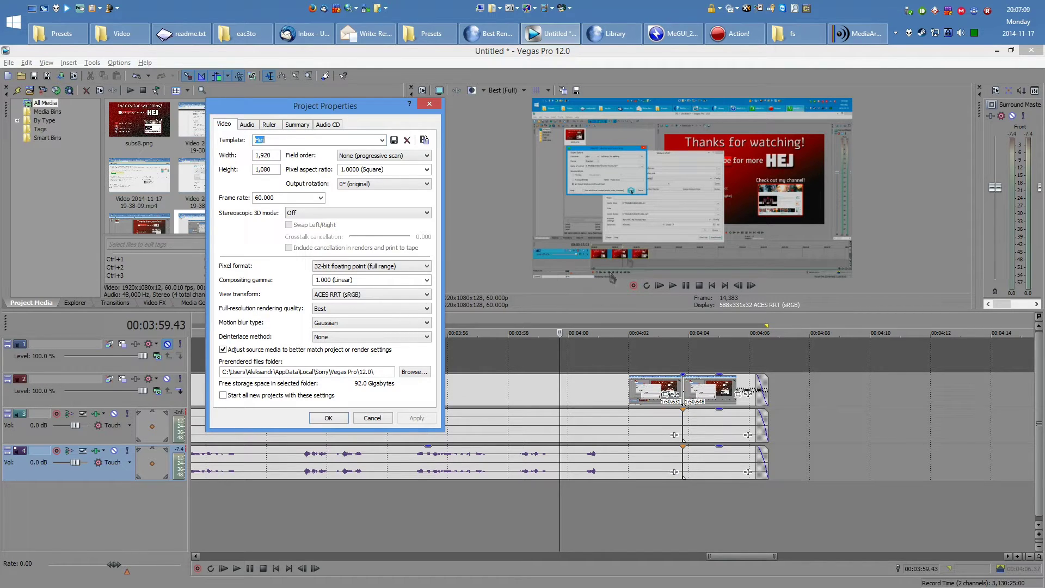
# Switch the project pixel format back to 8-bit and apply it.
pyautogui.click(367, 265)
pyautogui.click(348, 279)
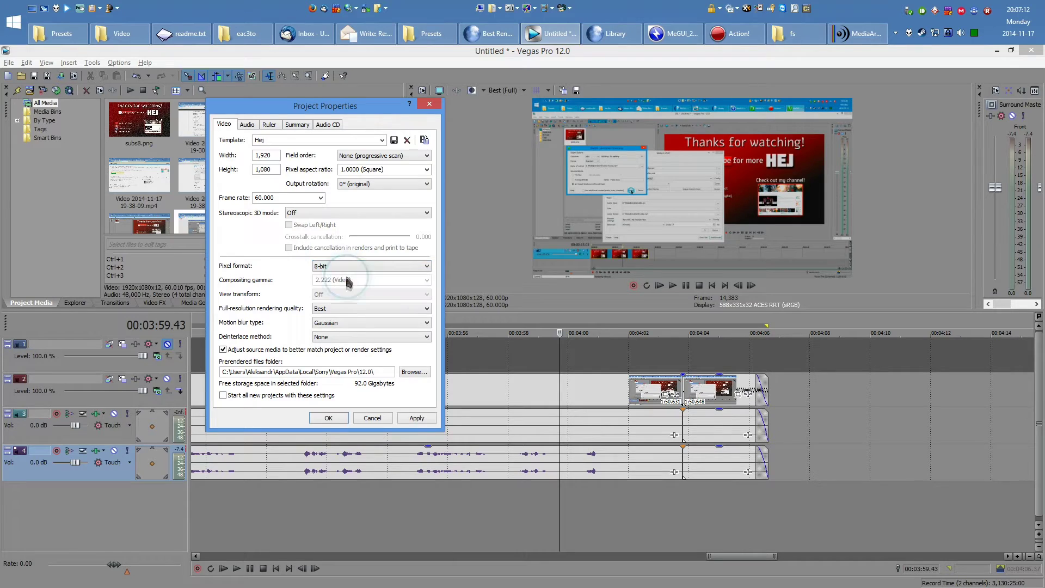
pyautogui.click(418, 418)
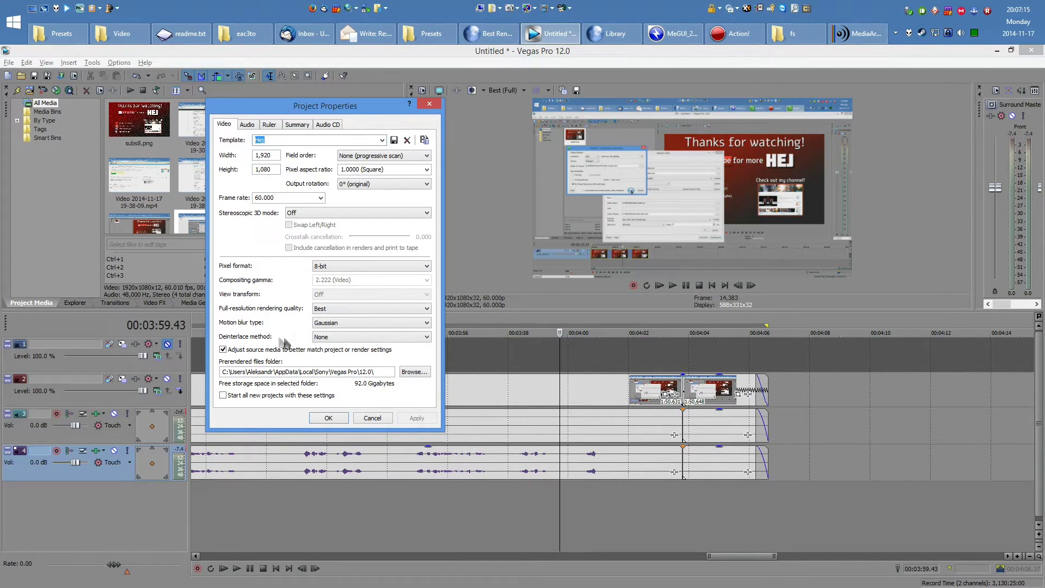
pyautogui.click(285, 198)
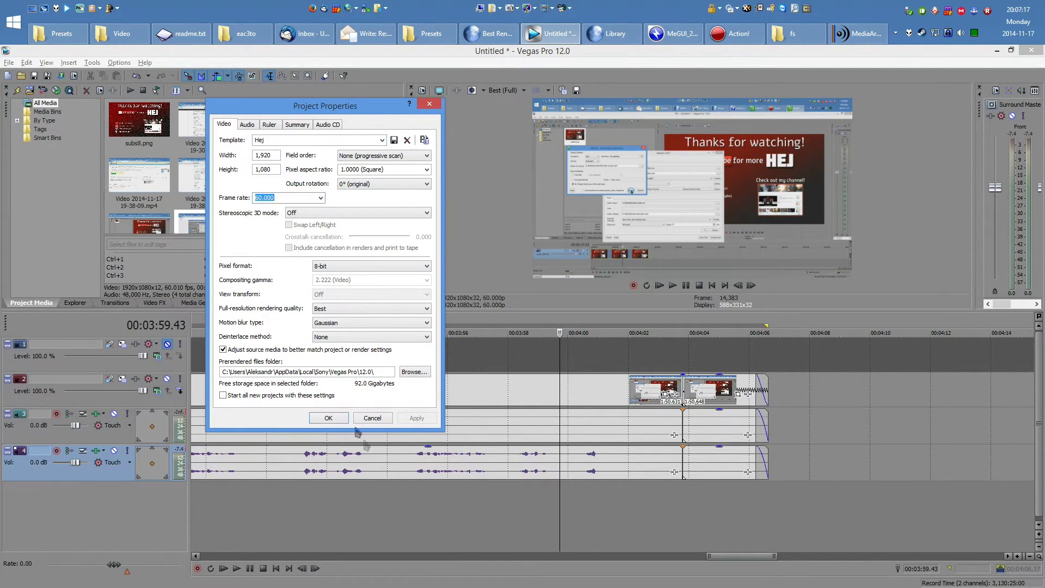